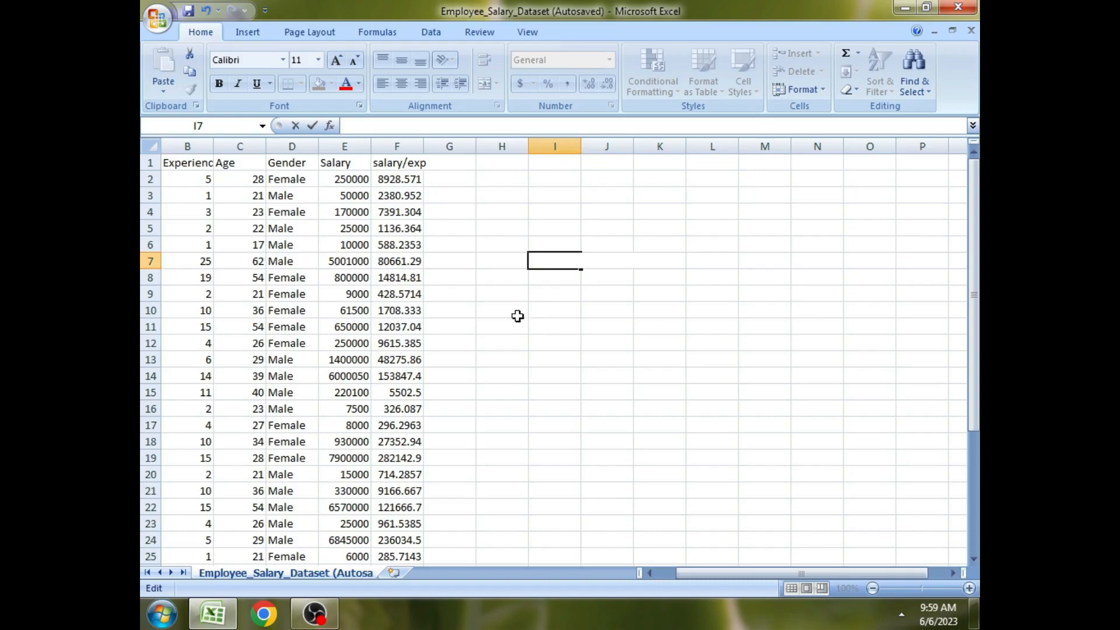
left_click_drag(353, 178, 336, 423)
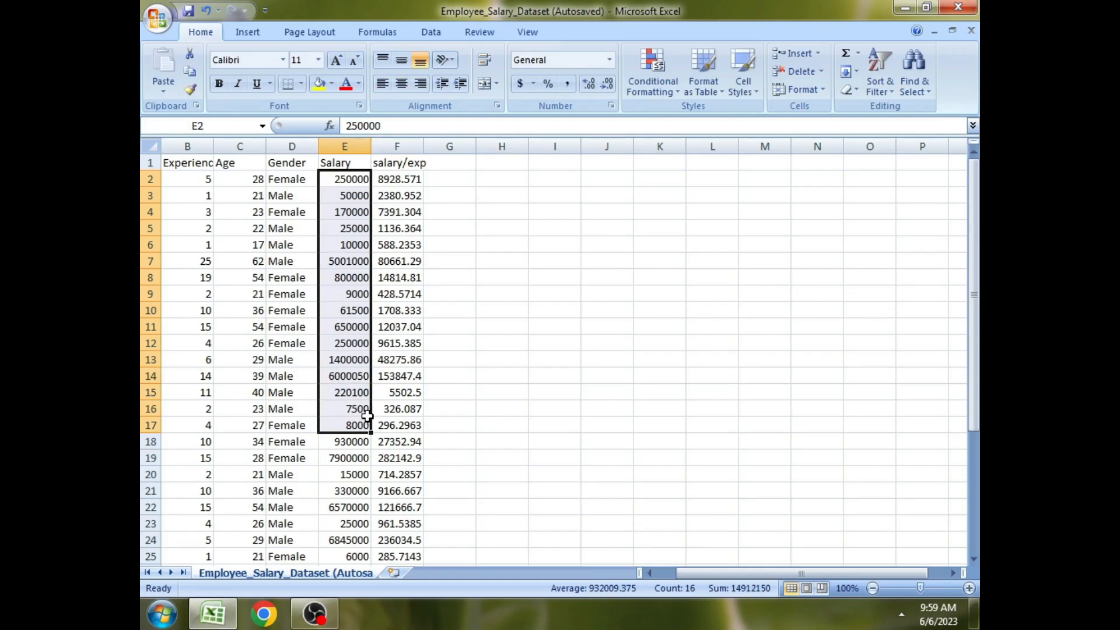
left_click(349, 424)
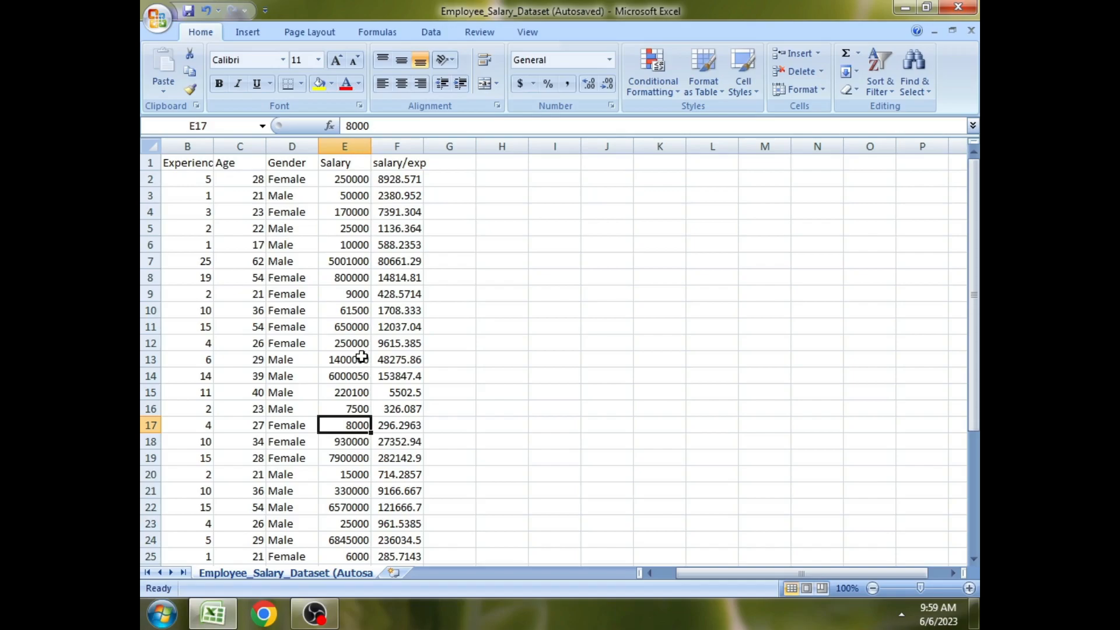
left_click(350, 446)
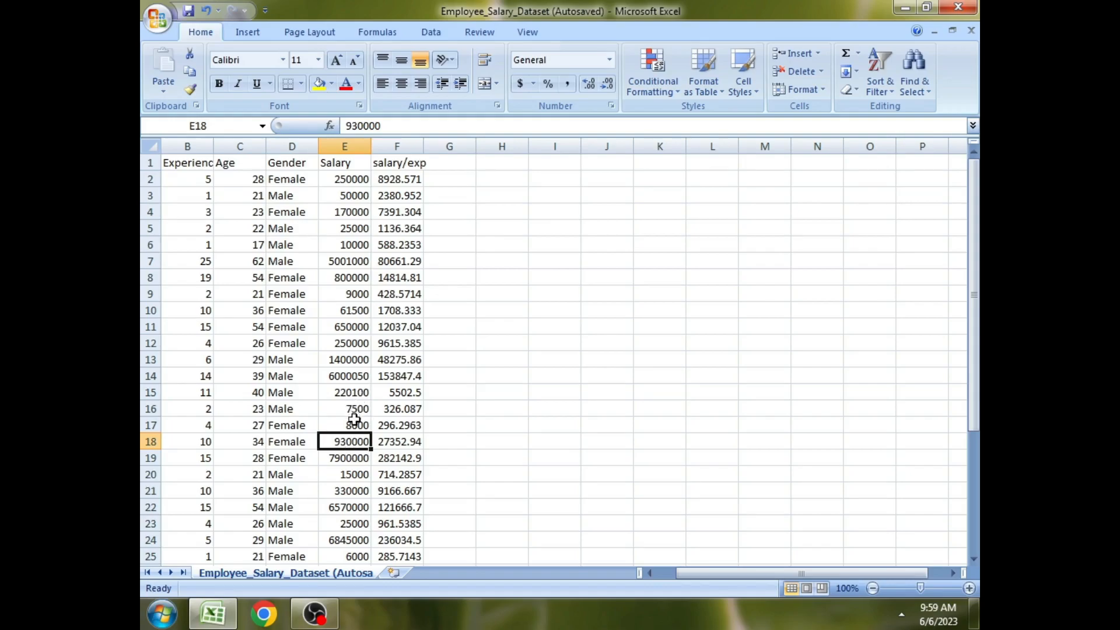
left_click(356, 424)
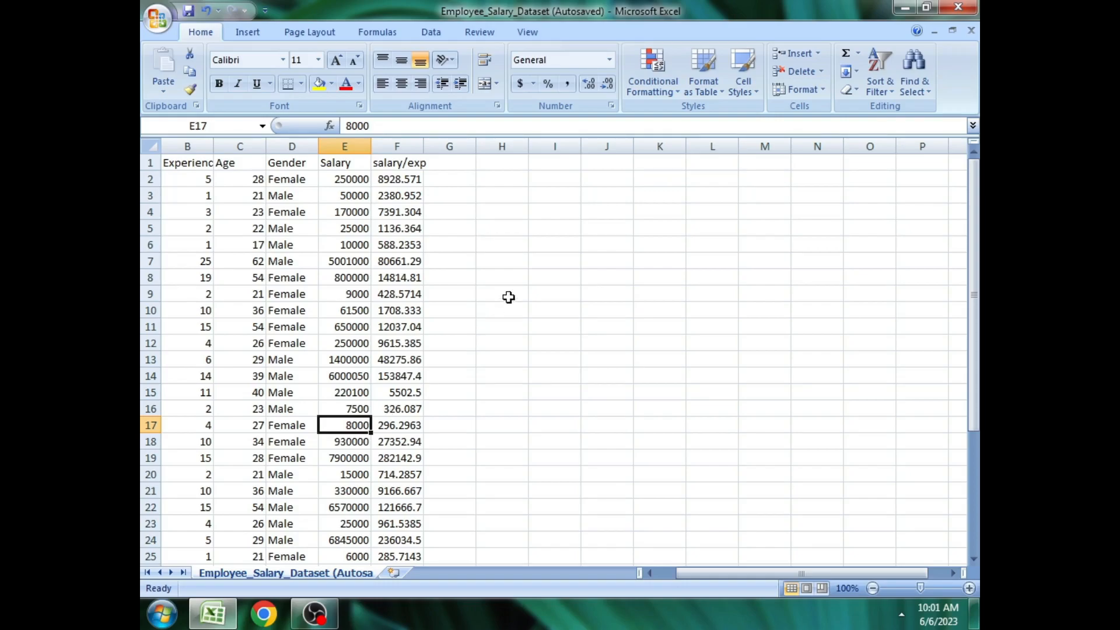
Calculate the average of the salaries in E2:E36 in cell I9 using the AVERAGE function.
double_click(558, 295)
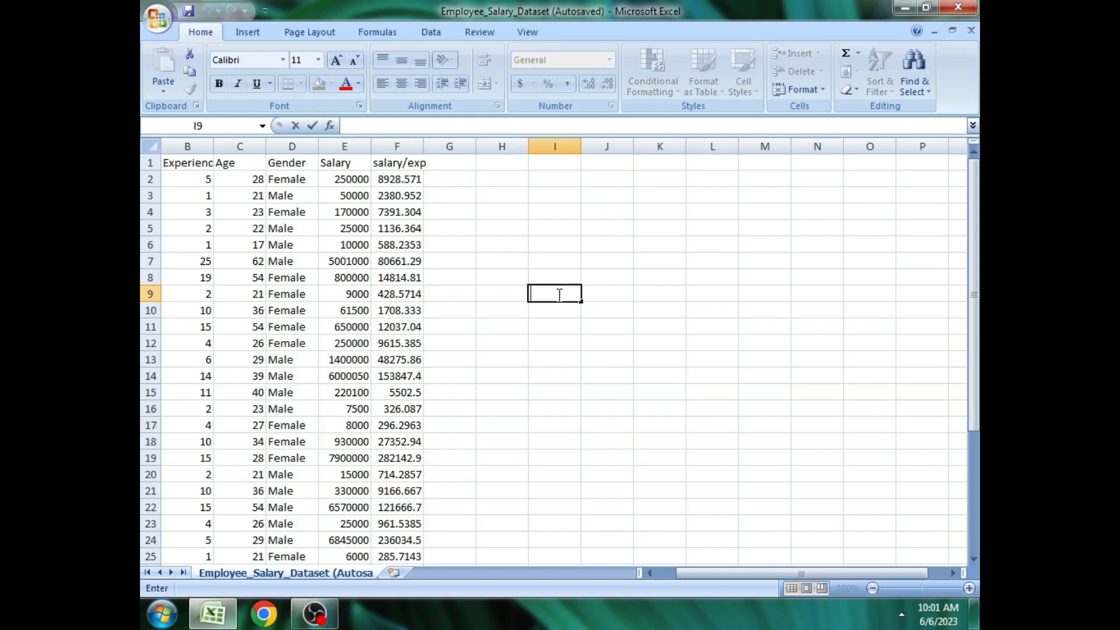
type("a")
key("BackSpace")
type("=average")
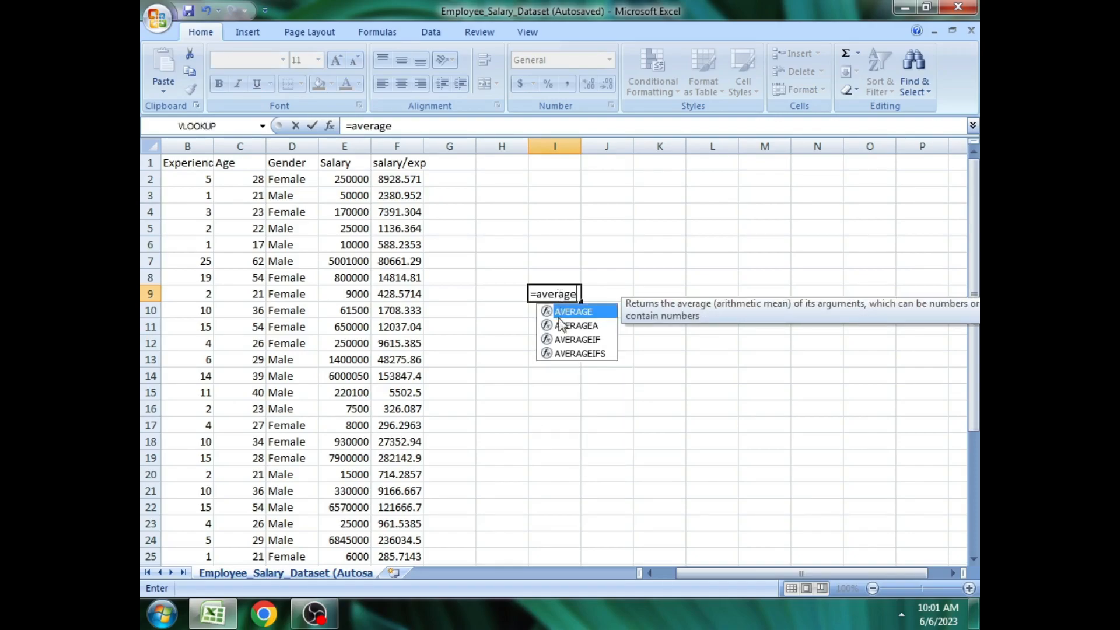
double_click(564, 312)
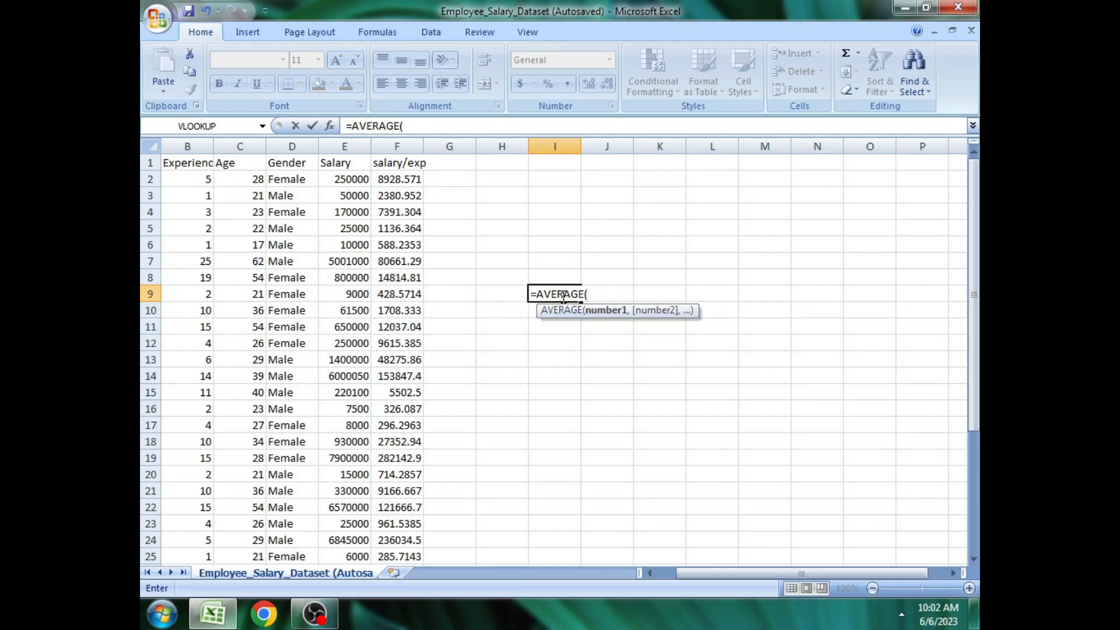
left_click(337, 176)
left_click_drag(337, 176, 369, 592)
left_click_drag(377, 519, 366, 507)
left_click_drag(971, 350, 968, 255)
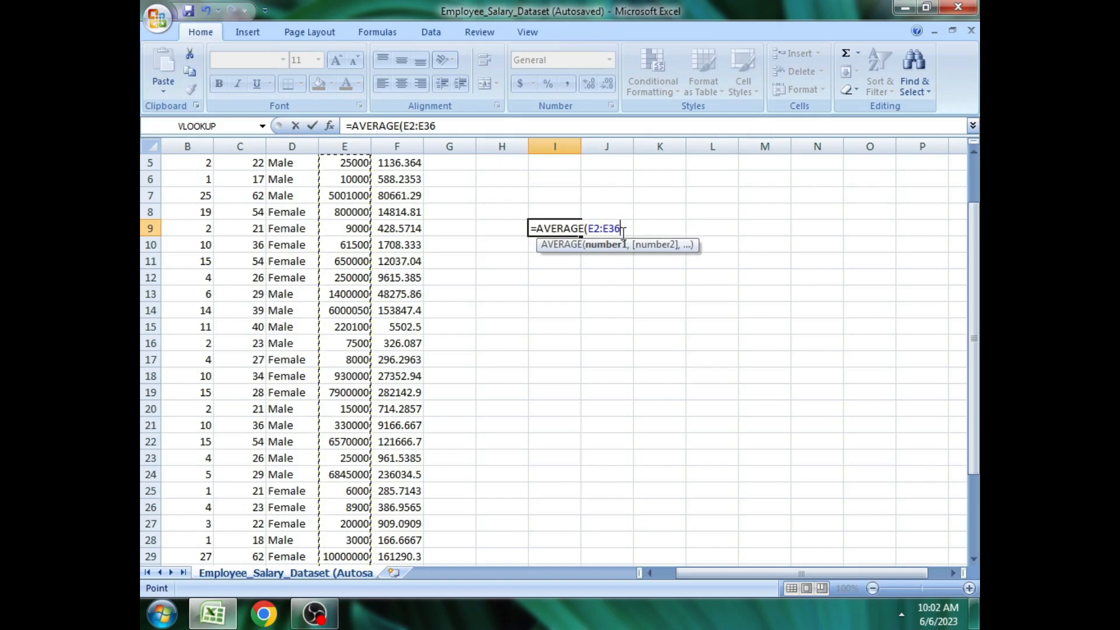
key("Return")
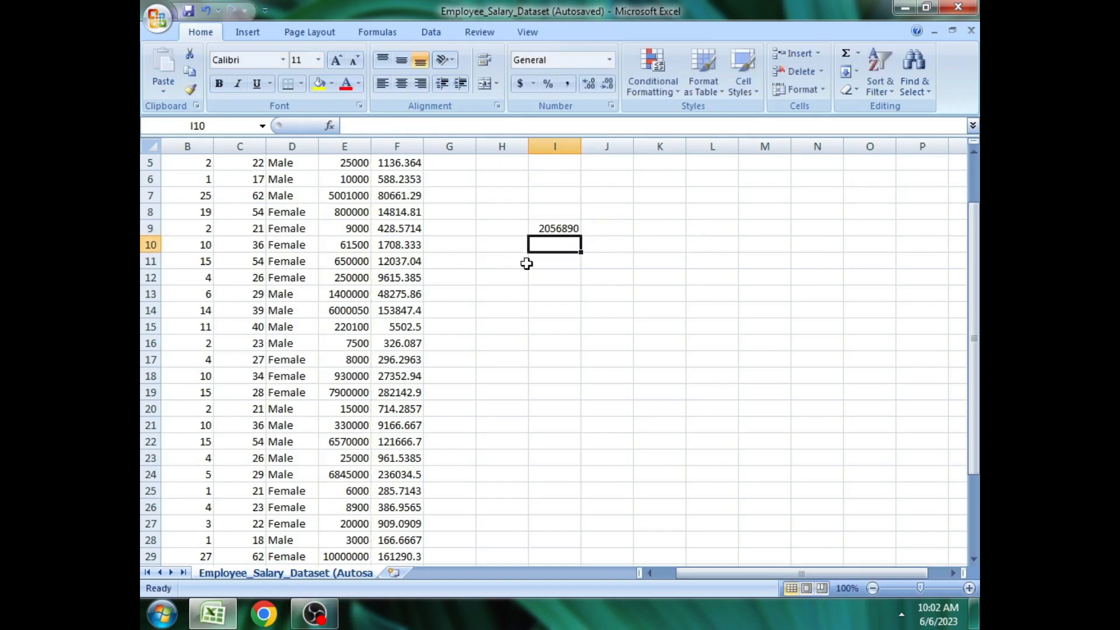
Label cell H9 "average=" and cell H10 "std deviation=", and widen column H to fit the labels.
left_click_drag(970, 248, 973, 192)
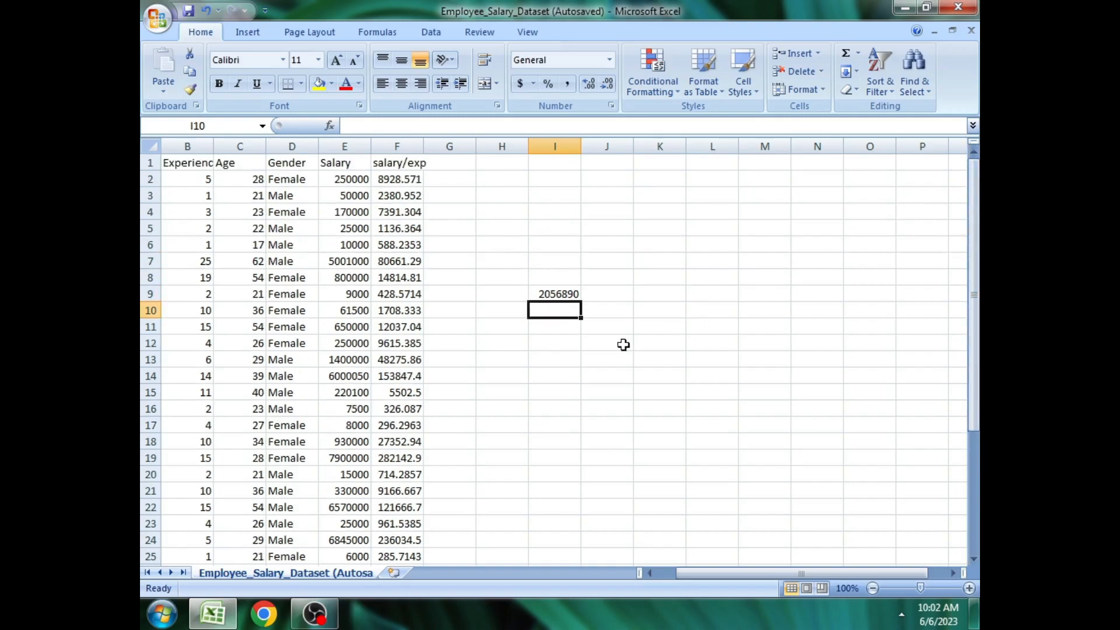
double_click(500, 294)
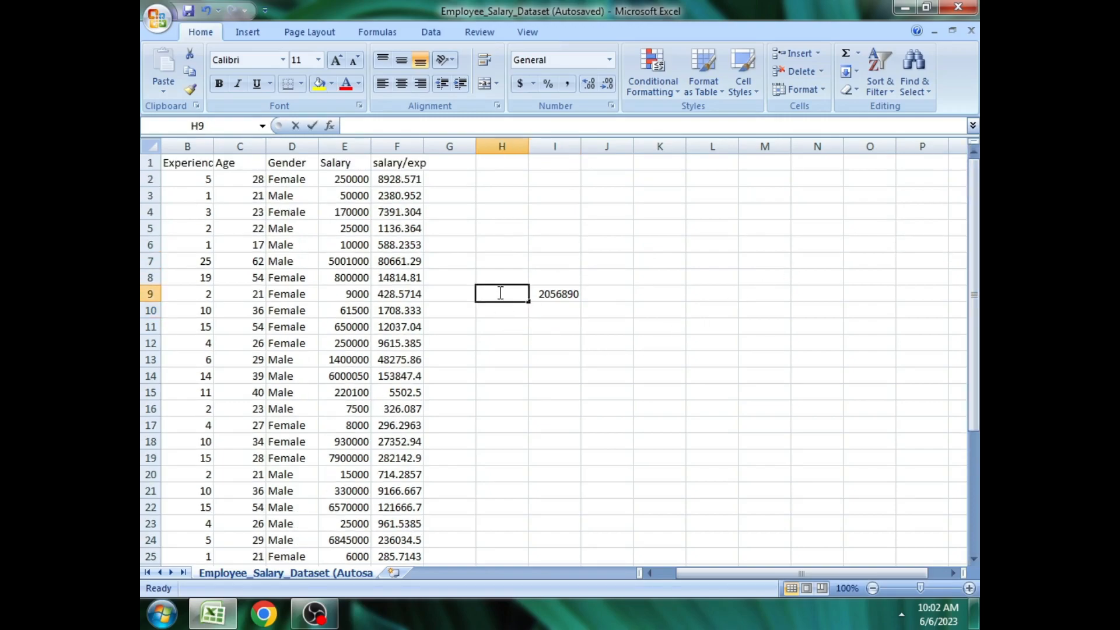
type("av")
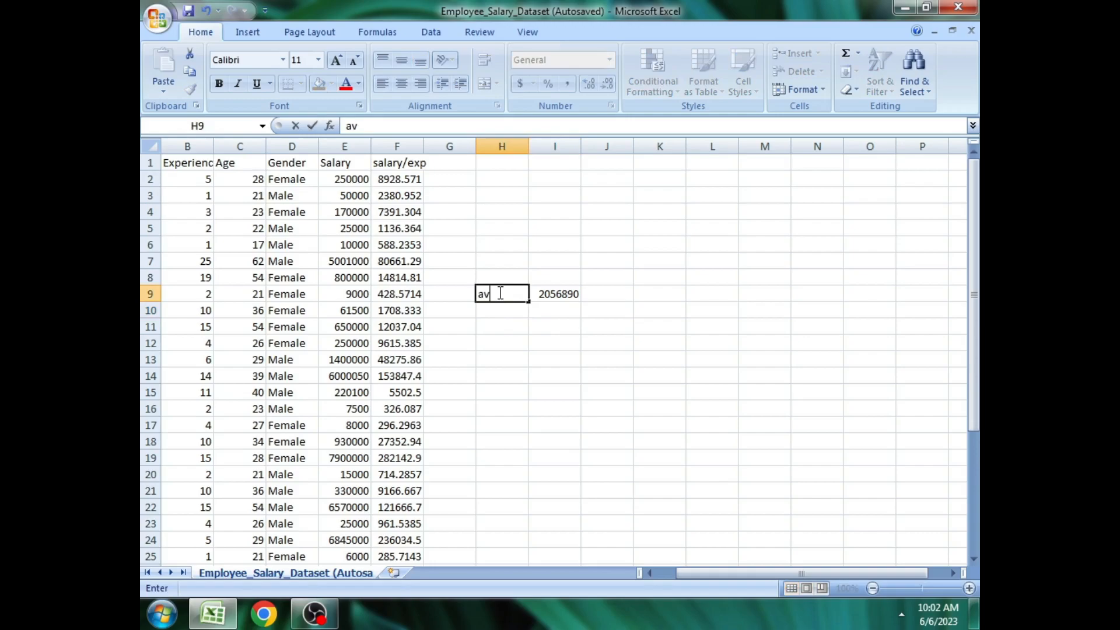
type("erage=")
left_click(497, 310)
type("std deviation")
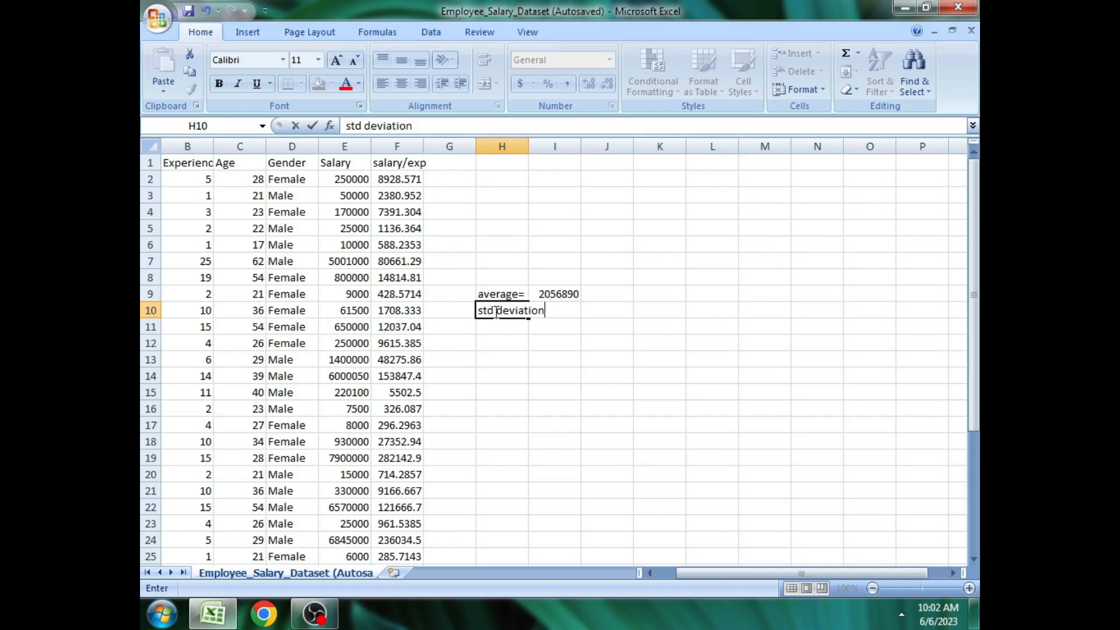
type("=")
key("Return")
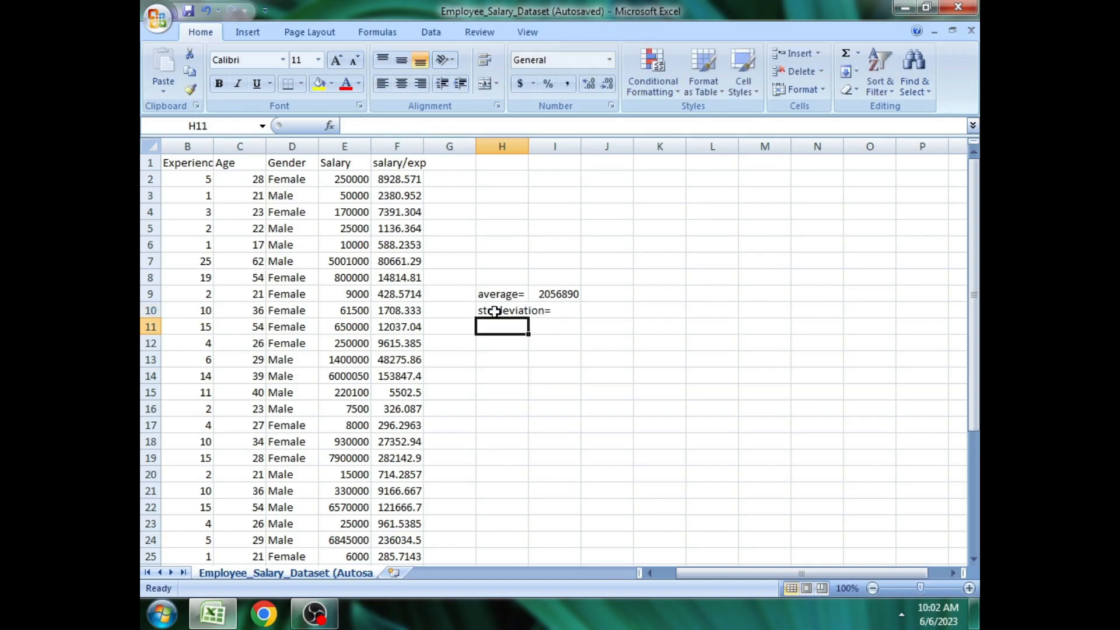
left_click_drag(529, 147, 581, 151)
Calculate the standard deviation of the salaries in E2:E36 in cell I10 using the STDEV function.
left_click(607, 309)
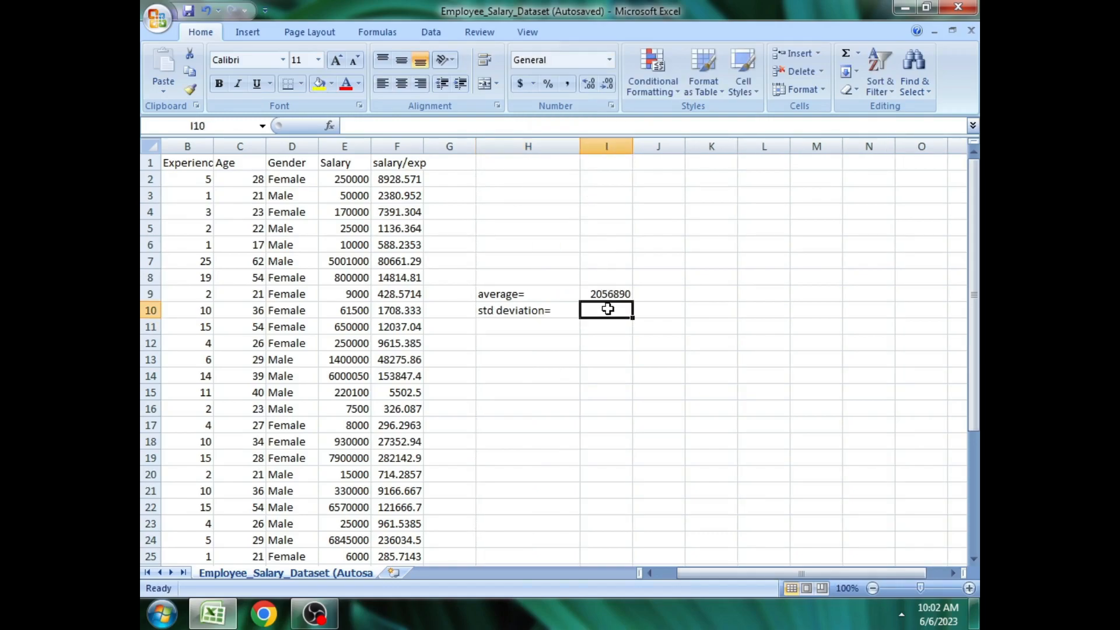
double_click(607, 309)
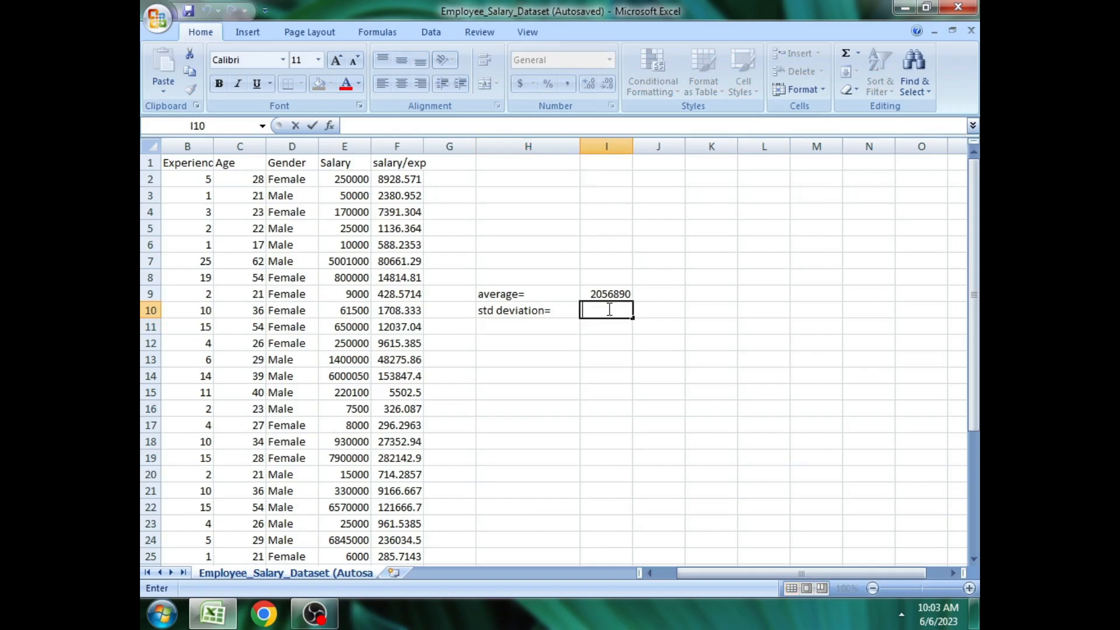
type("=std")
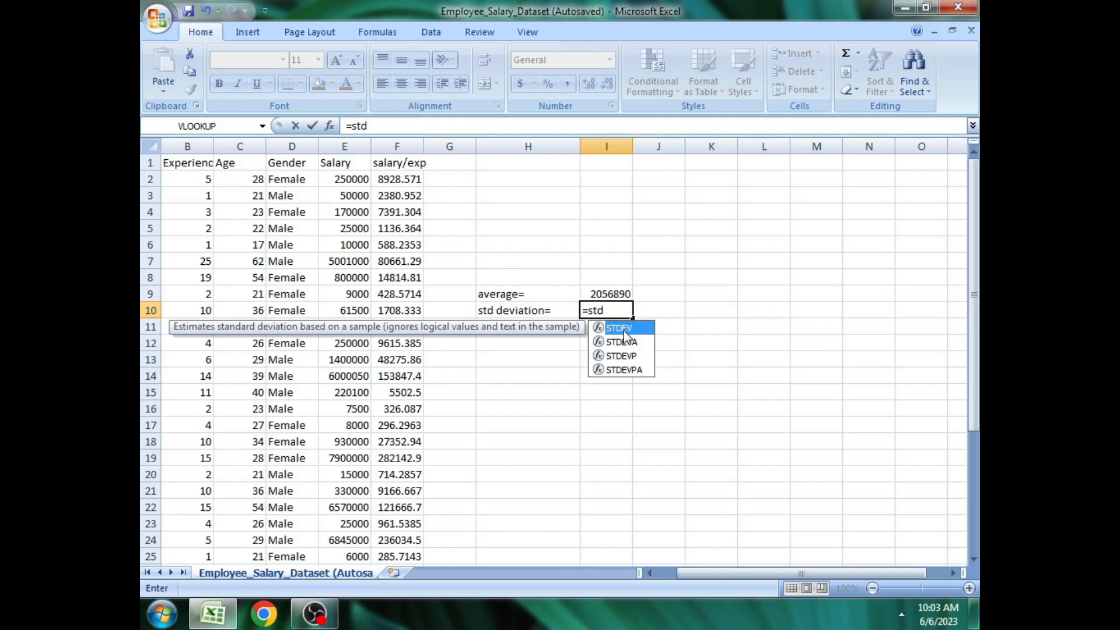
double_click(622, 330)
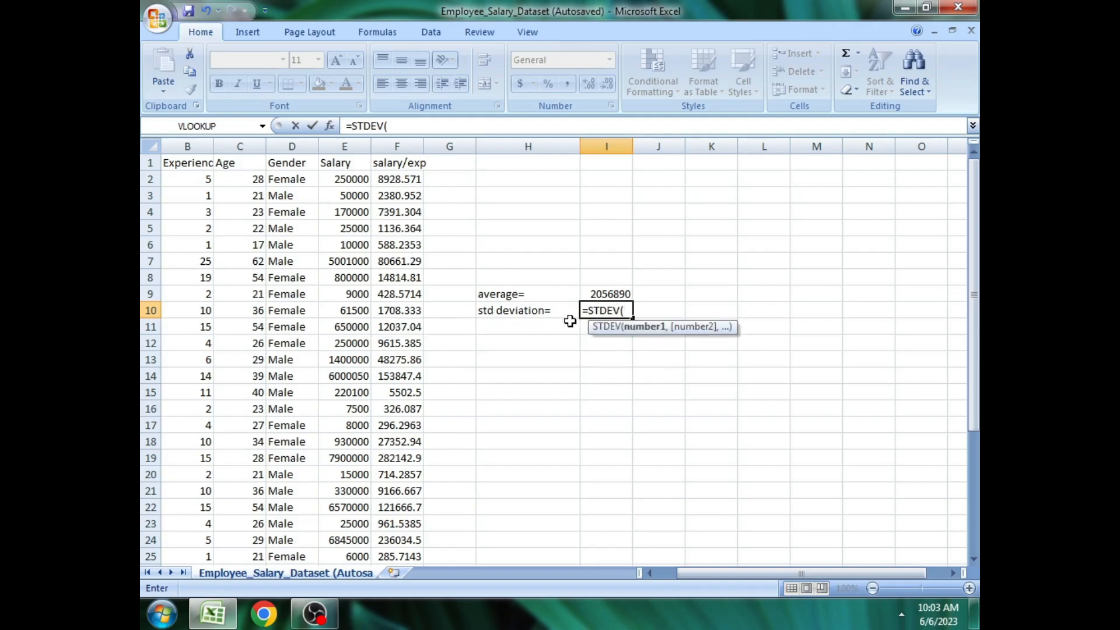
left_click_drag(350, 181, 360, 548)
left_click_drag(974, 419, 976, 336)
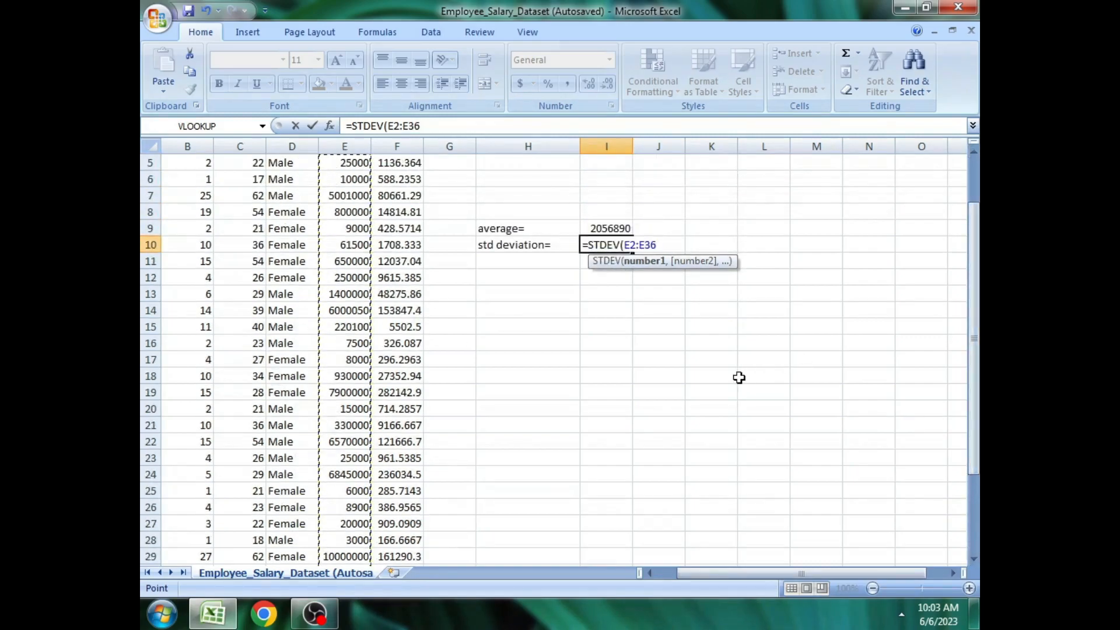
key("Return")
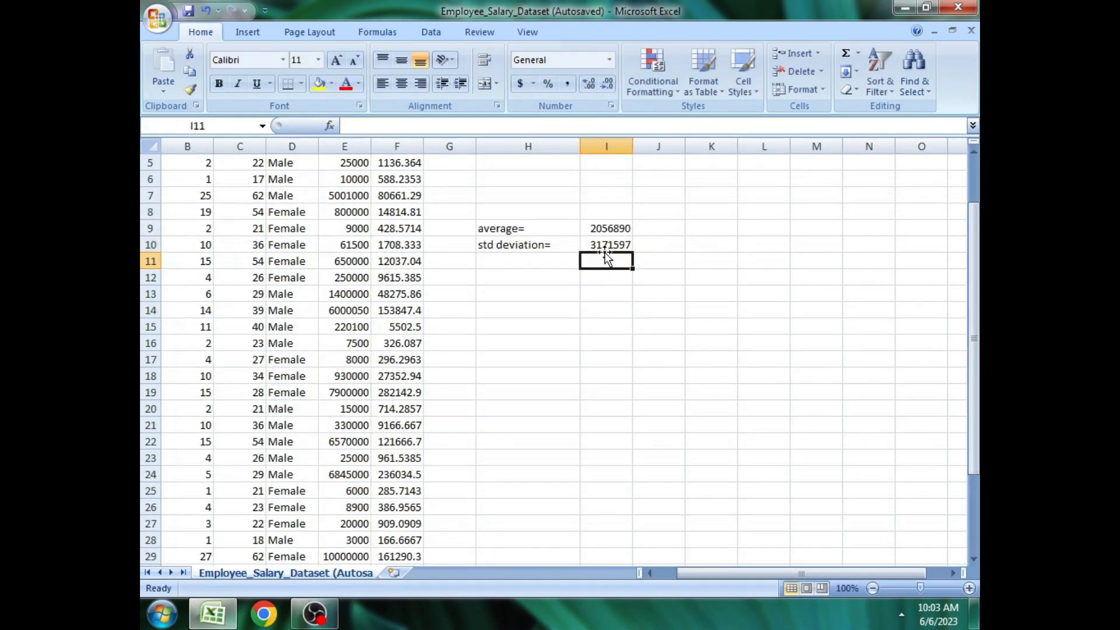
left_click(605, 241)
left_click(605, 226)
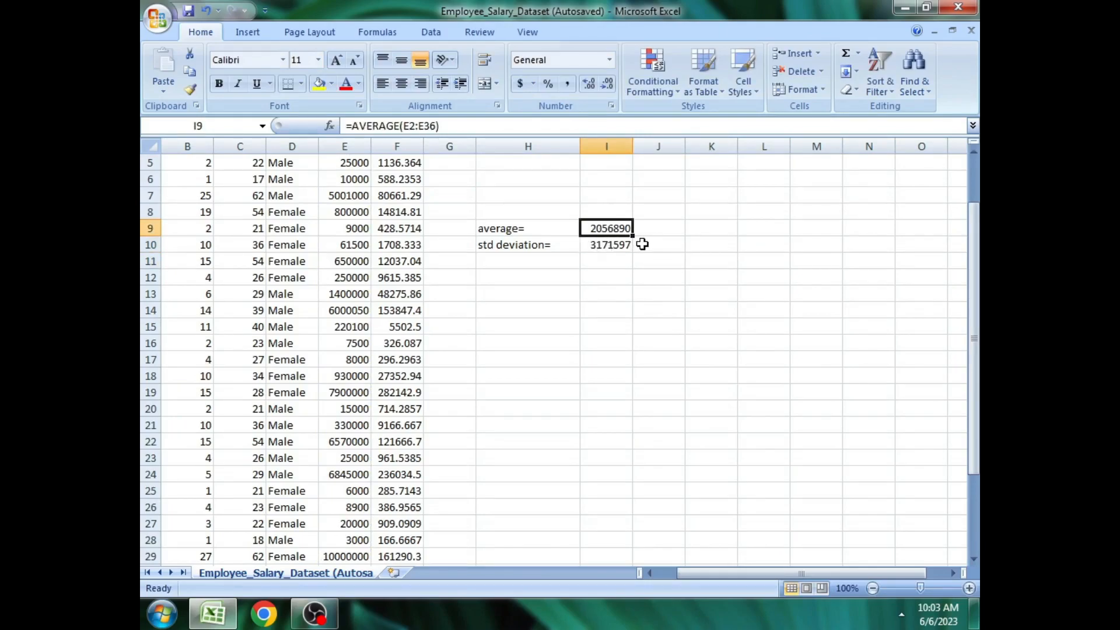
double_click(610, 230)
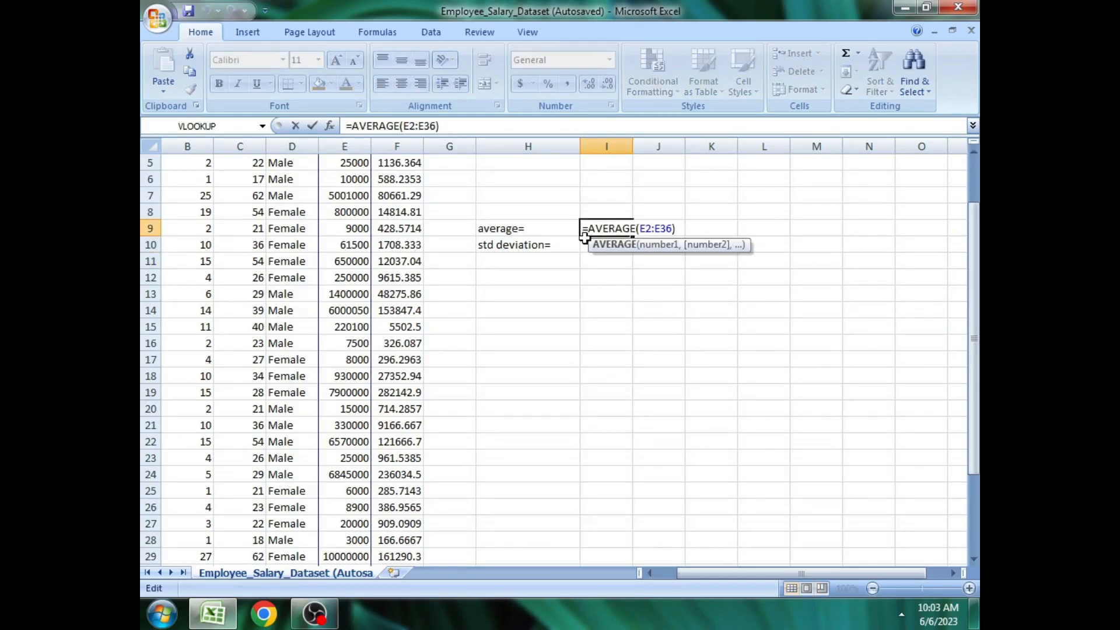
key("Return")
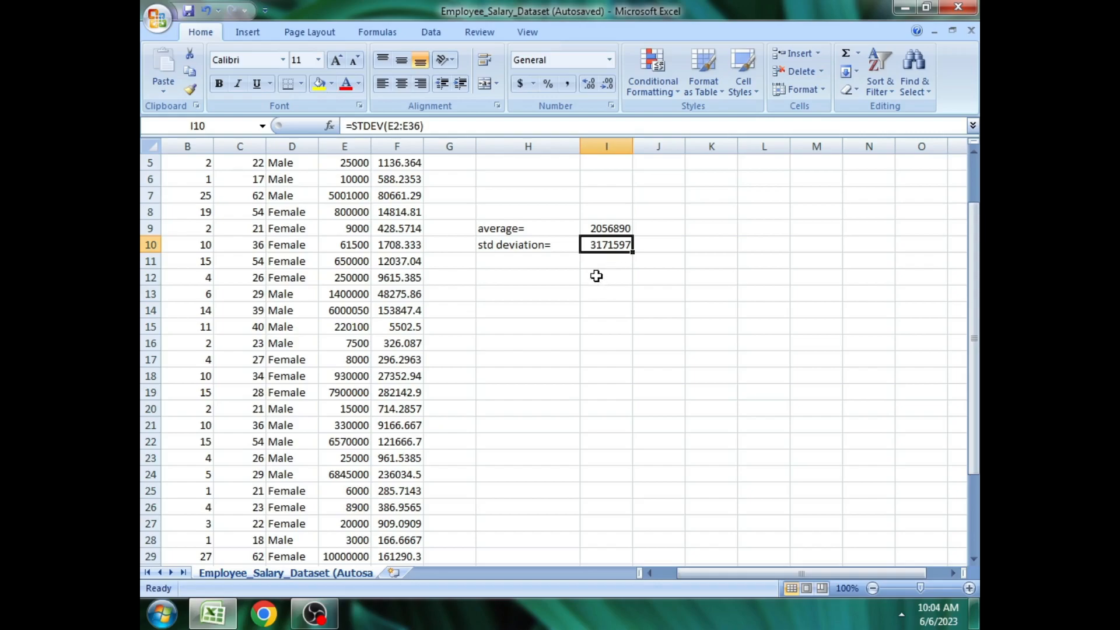
Calculate the upper outlier limit in cell I12 with the formula =I9+2*I10.
double_click(598, 276)
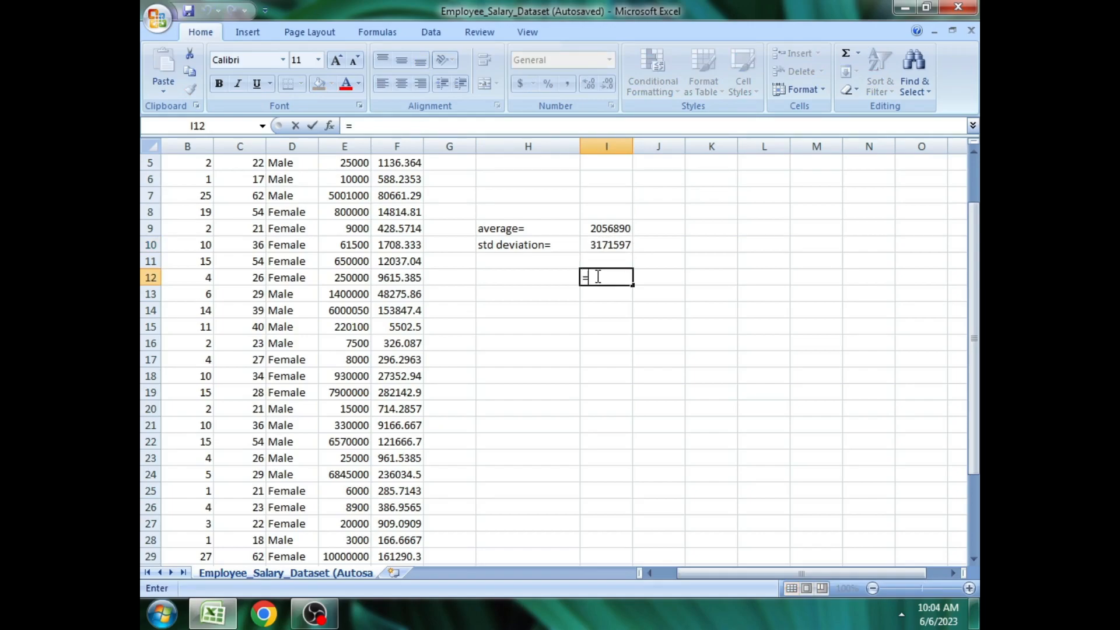
type("=")
left_click(610, 229)
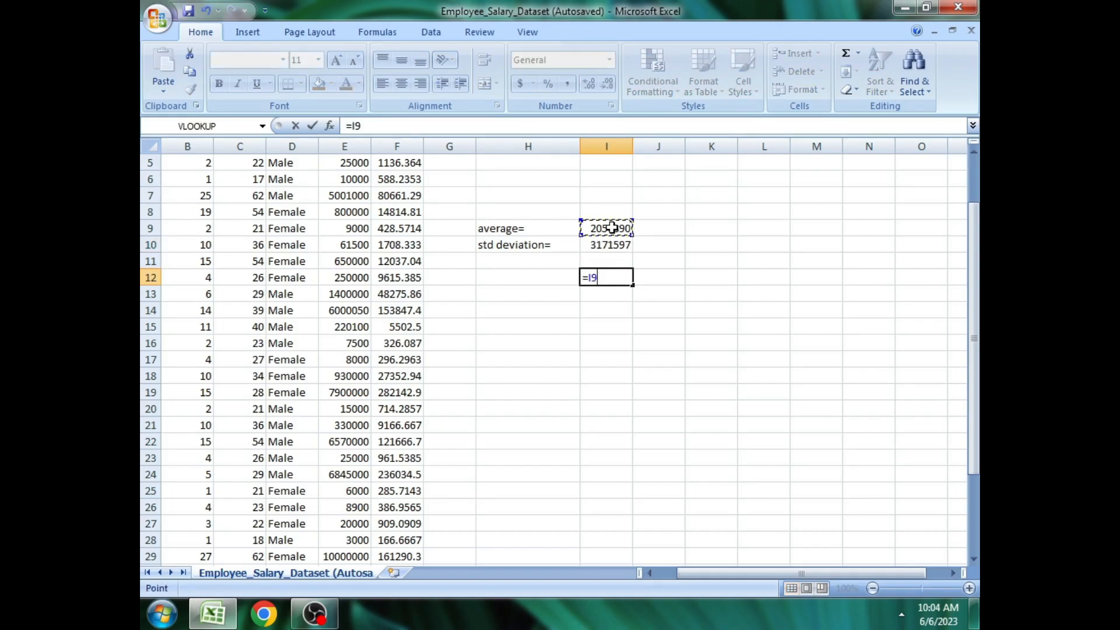
type("+2*")
left_click(609, 245)
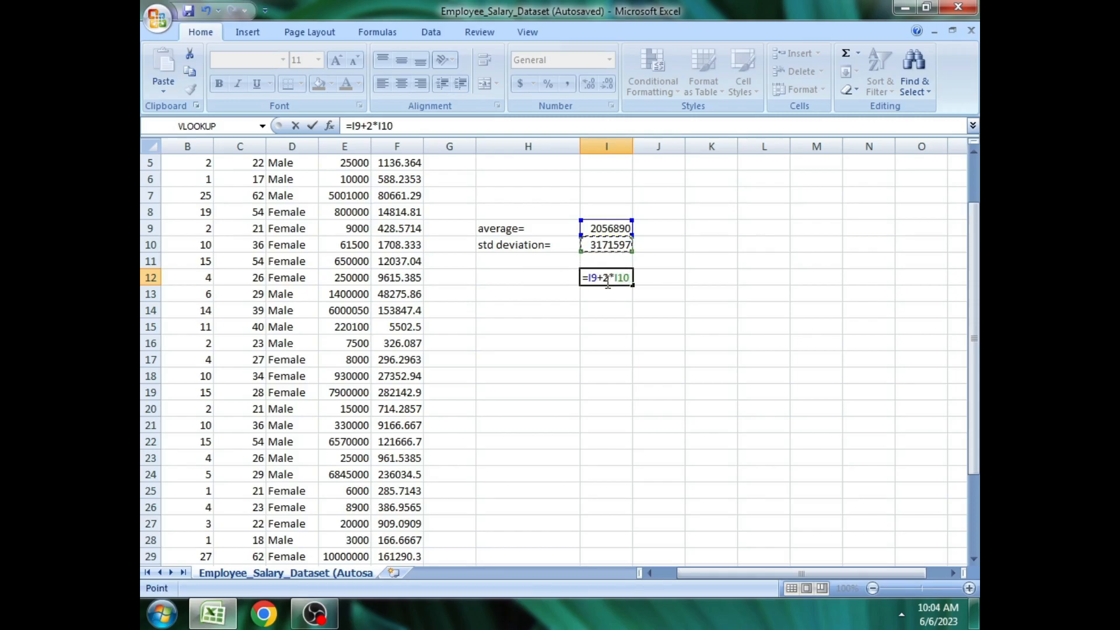
key("Return")
Label cell H12 "upper value=" and cell H13 "lower val;ue=".
left_click(537, 278)
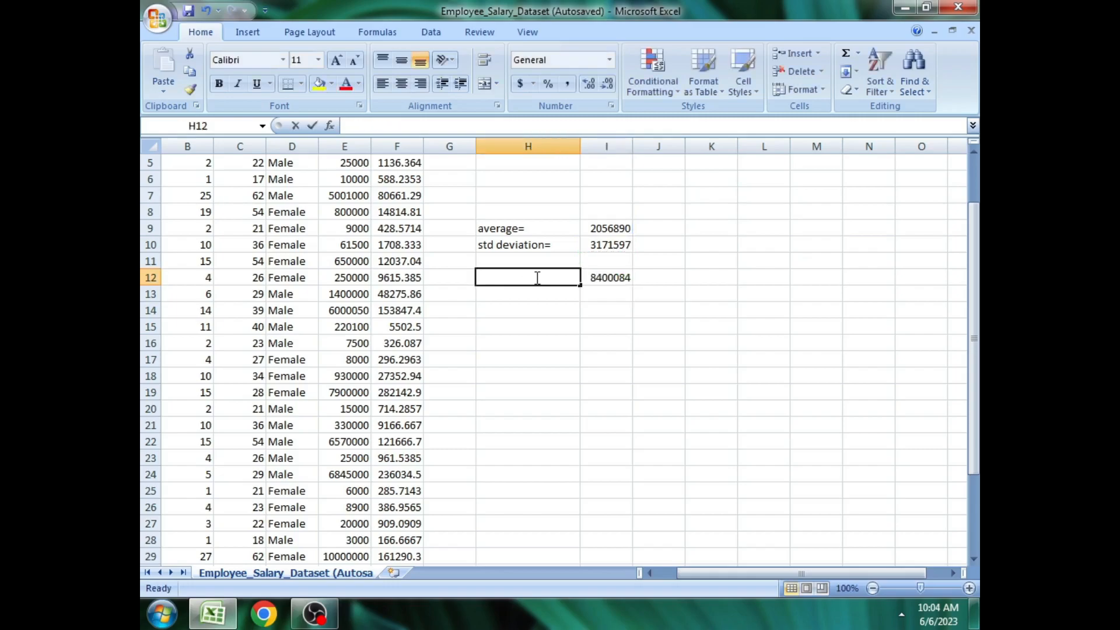
type("upper")
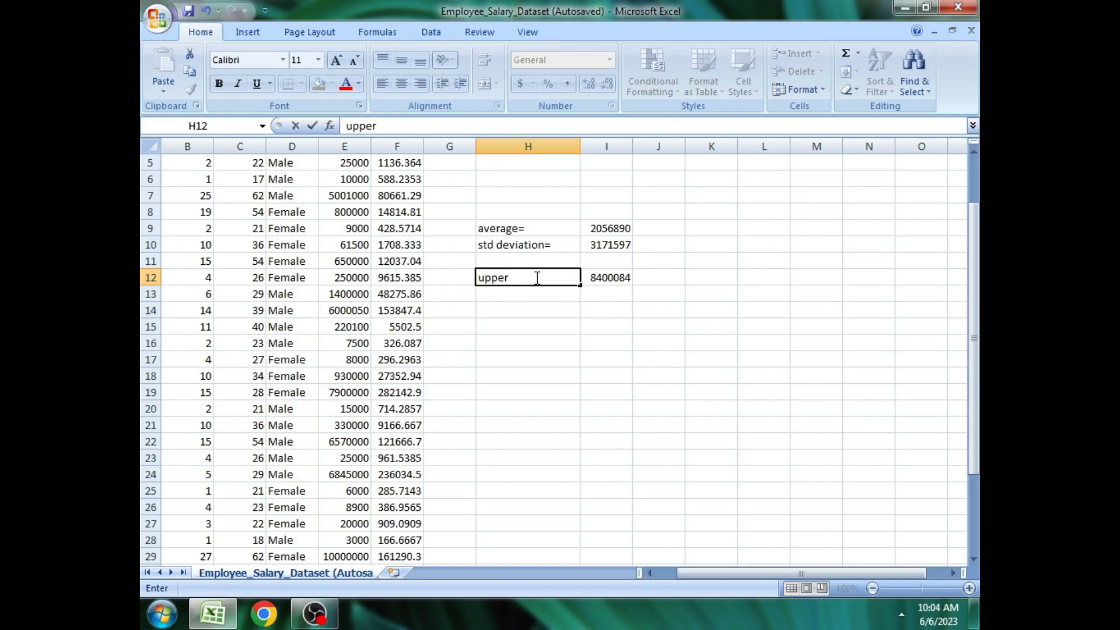
type(" value=")
left_click(541, 294)
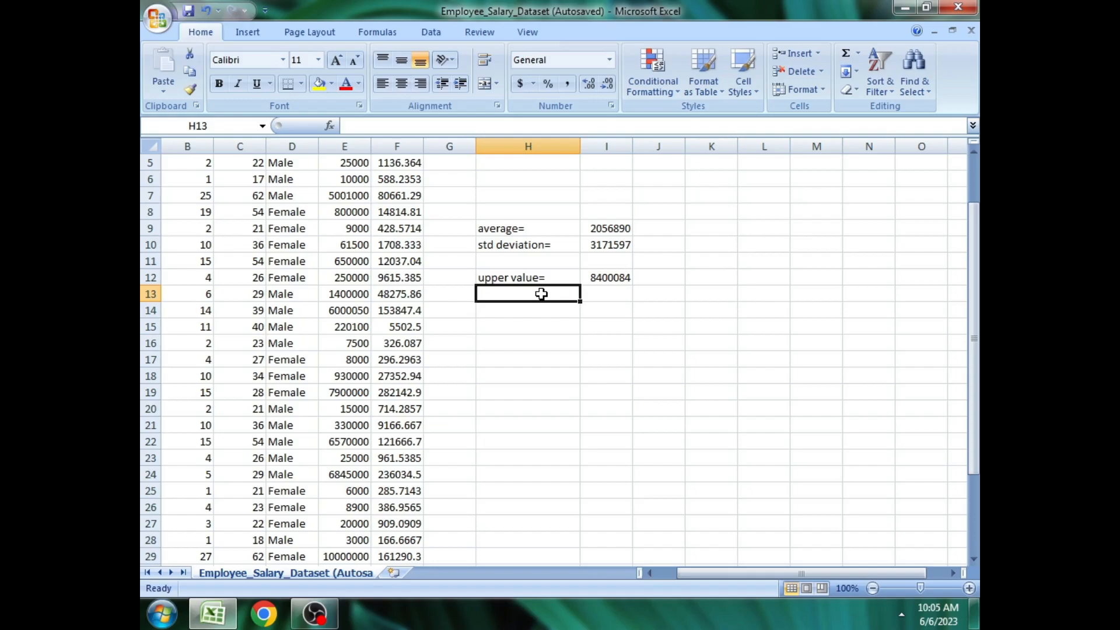
double_click(542, 294)
type("low")
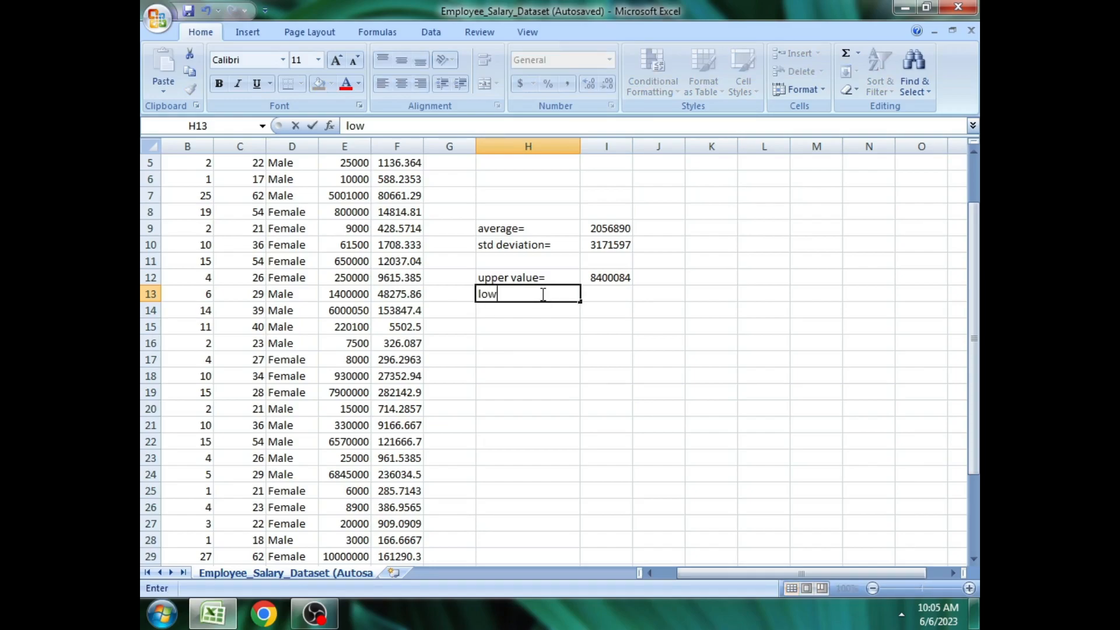
type("er val;ue=")
Calculate the lower outlier limit in cell I13 with the formula =I9-2*I10.
left_click(604, 293)
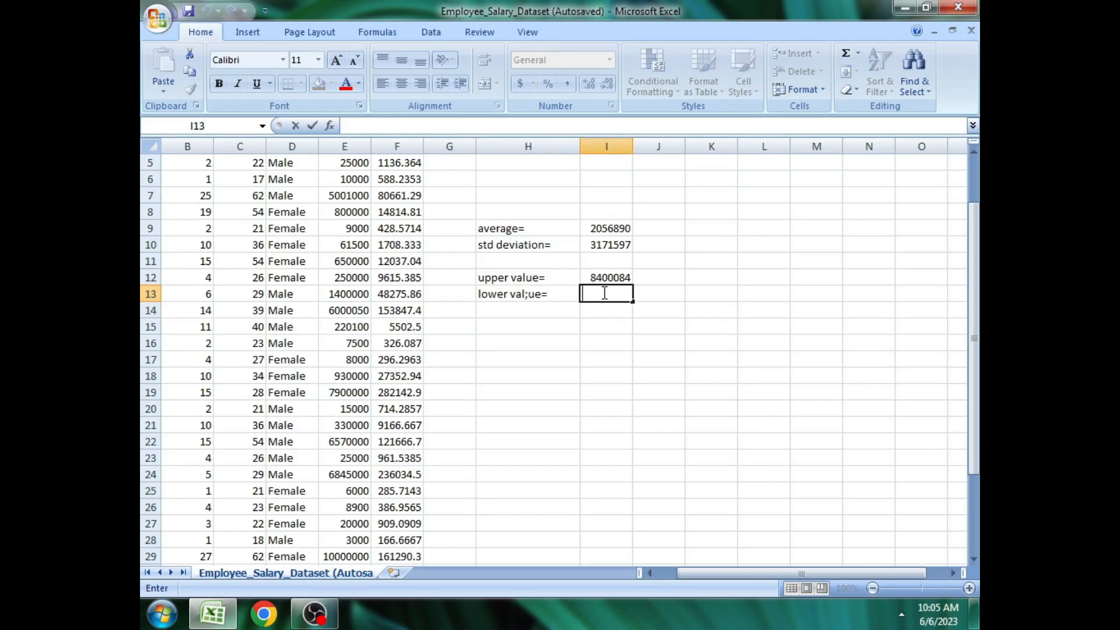
type("=")
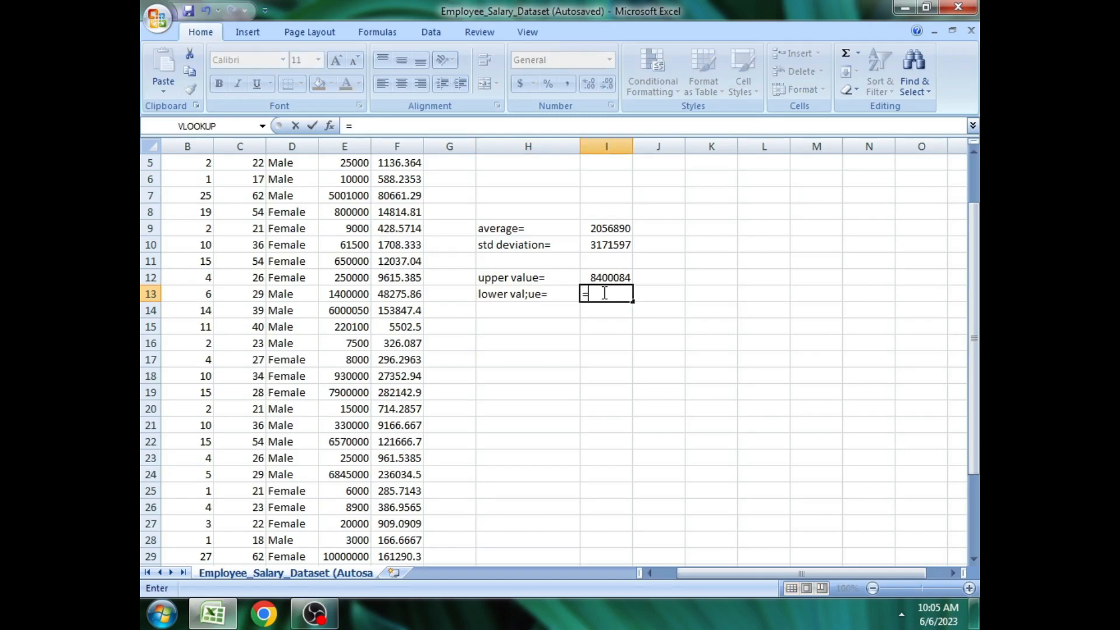
left_click(616, 233)
type("-2")
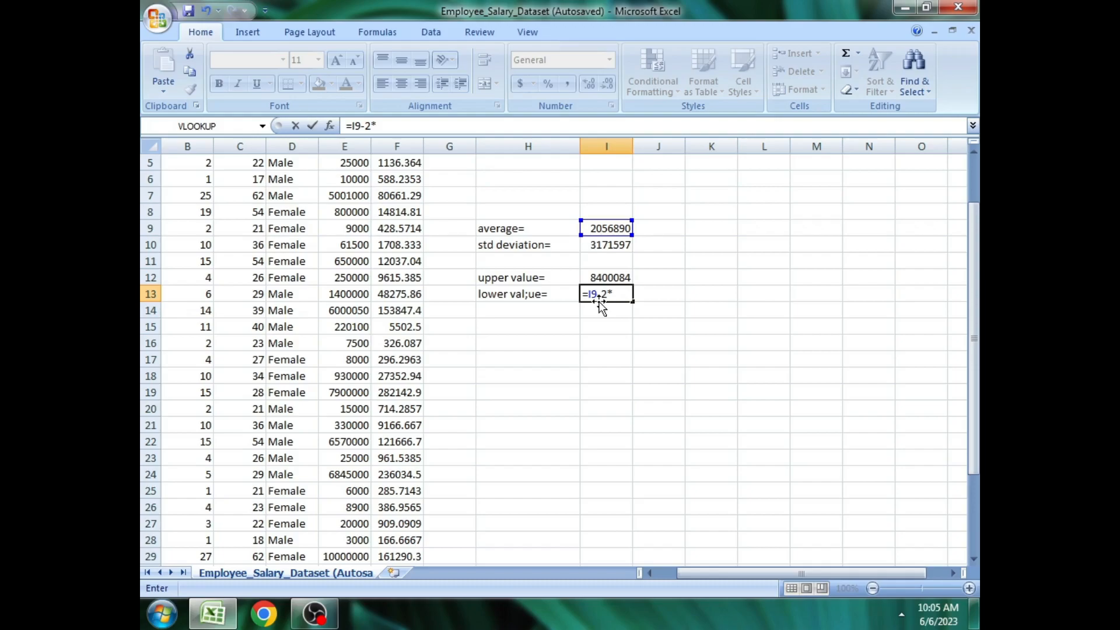
type("*")
left_click(613, 245)
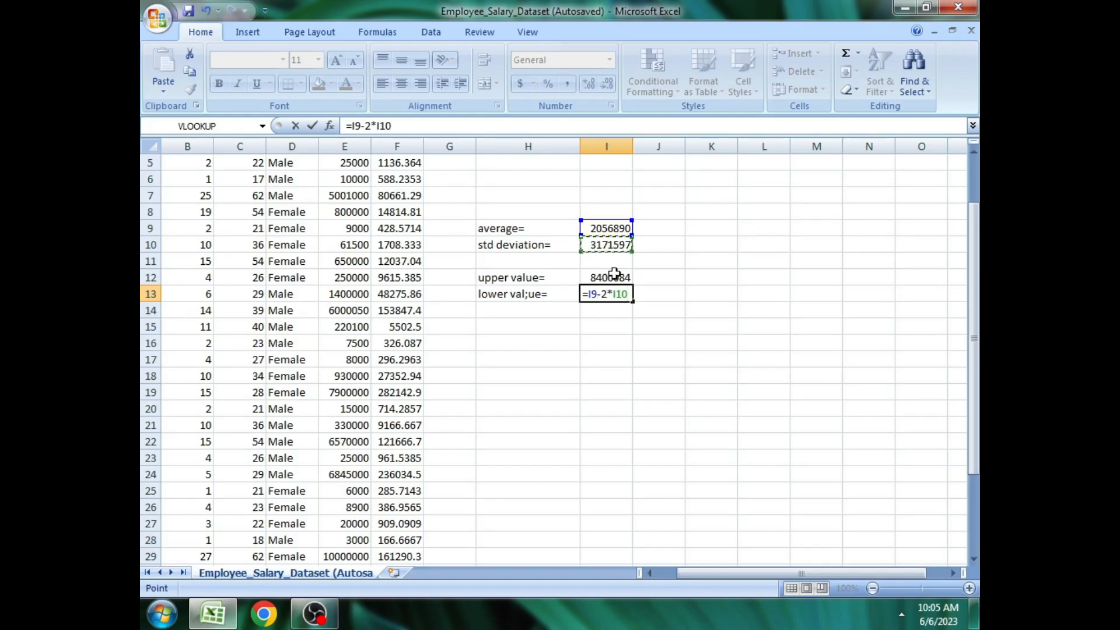
key("Return")
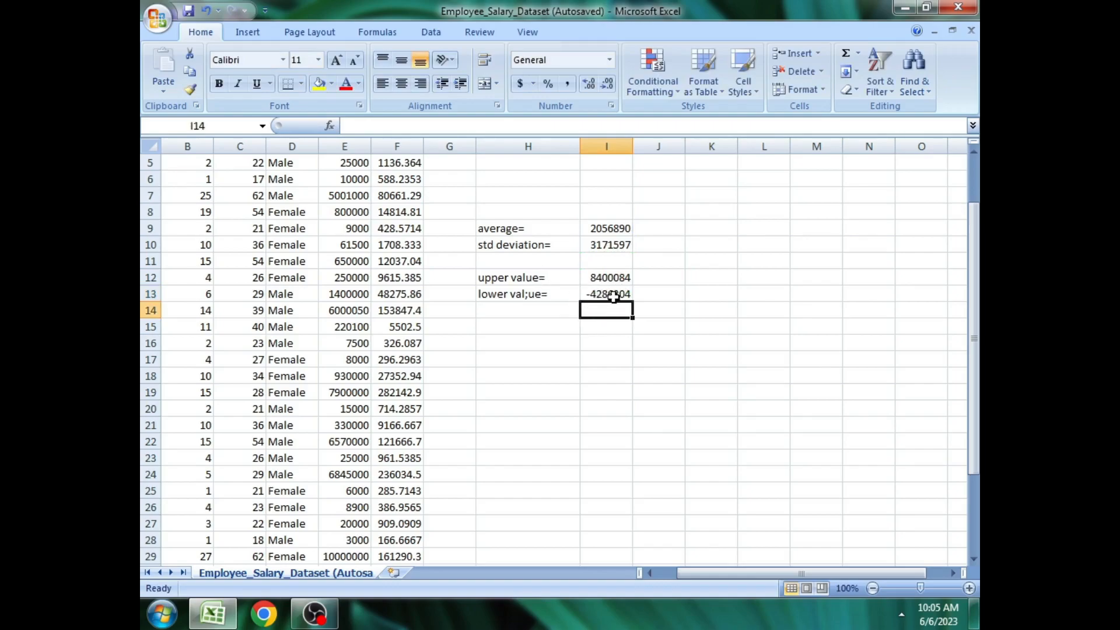
left_click(608, 297)
left_click(609, 276)
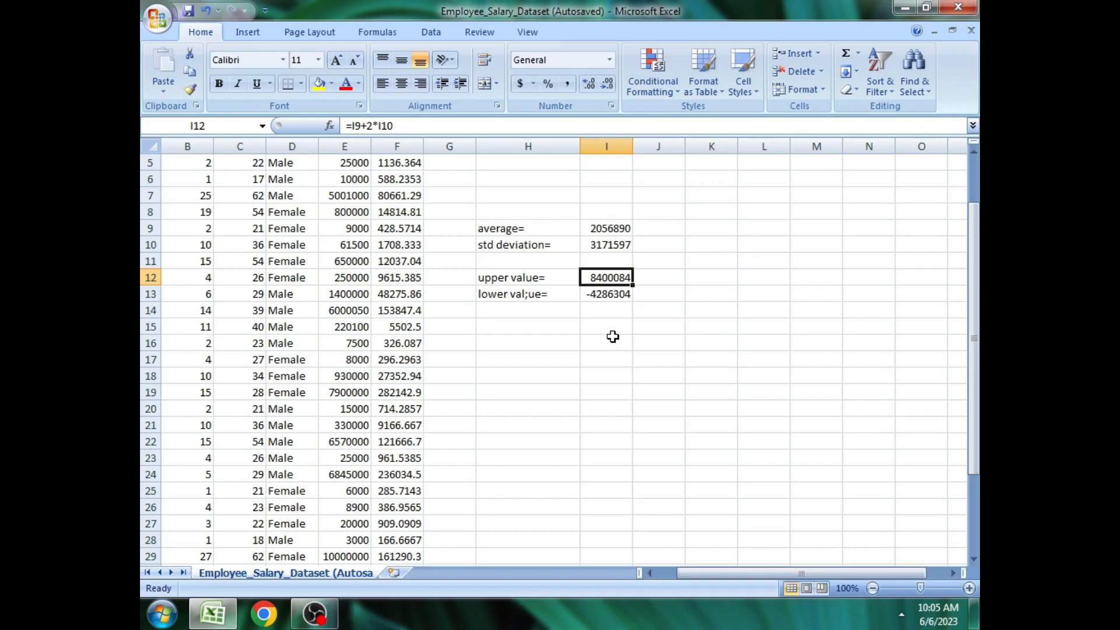
left_click_drag(662, 261, 512, 303)
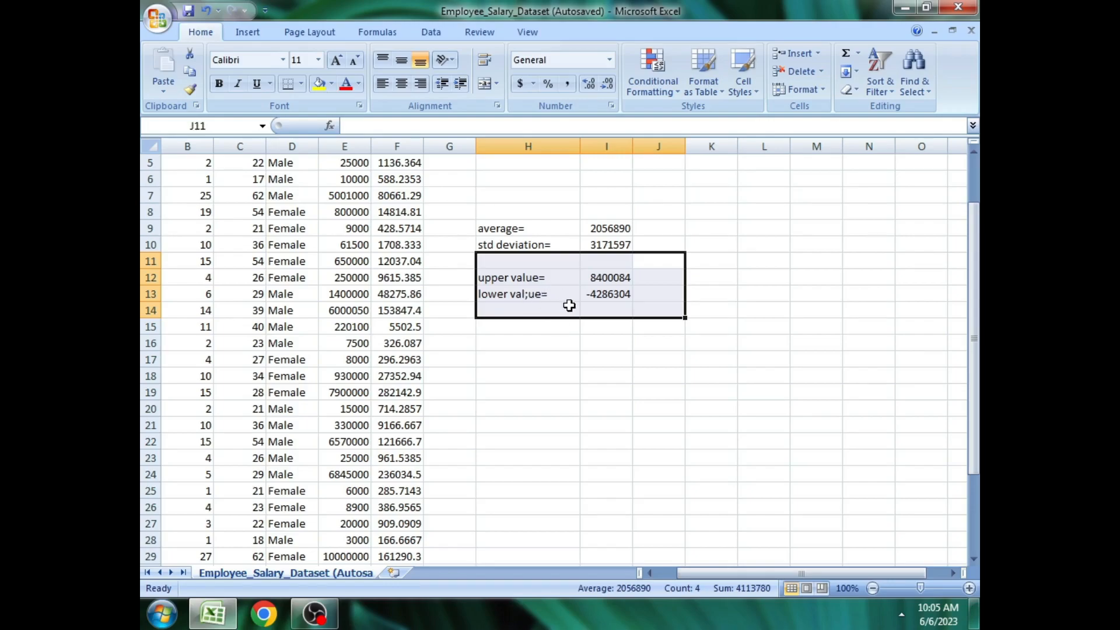
left_click(628, 295)
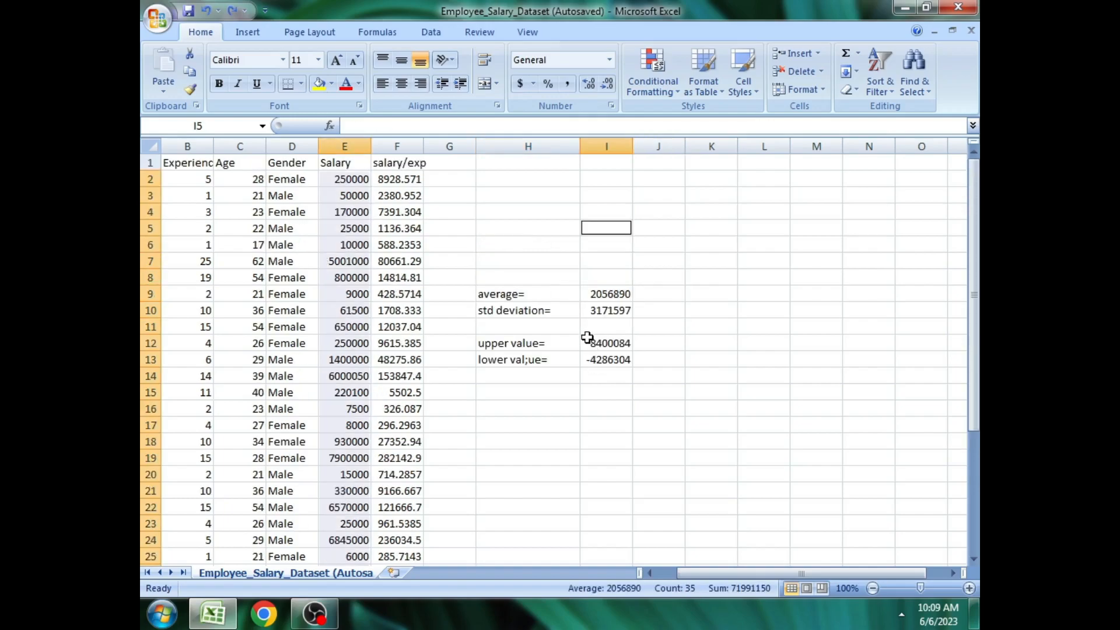
left_click(587, 340)
left_click(581, 360)
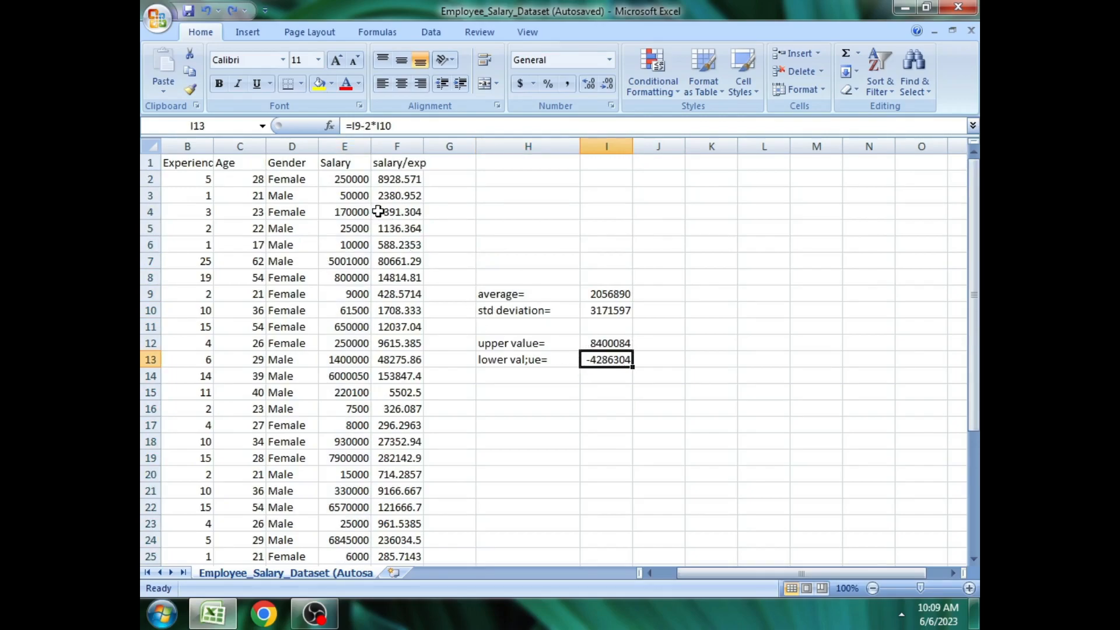
Set up a Greater Than highlighting rule for the salaries in E2:E36, using the upper limit in I12 as the threshold.
left_click_drag(350, 178, 350, 560)
left_click_drag(974, 419, 974, 296)
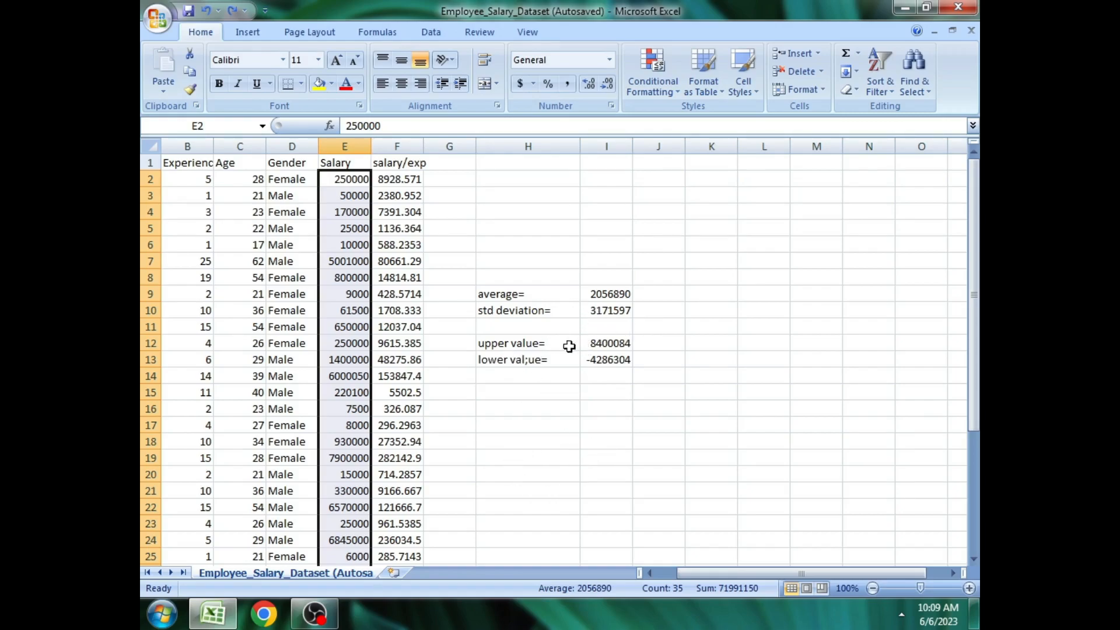
left_click(656, 87)
mouse_move(697, 134)
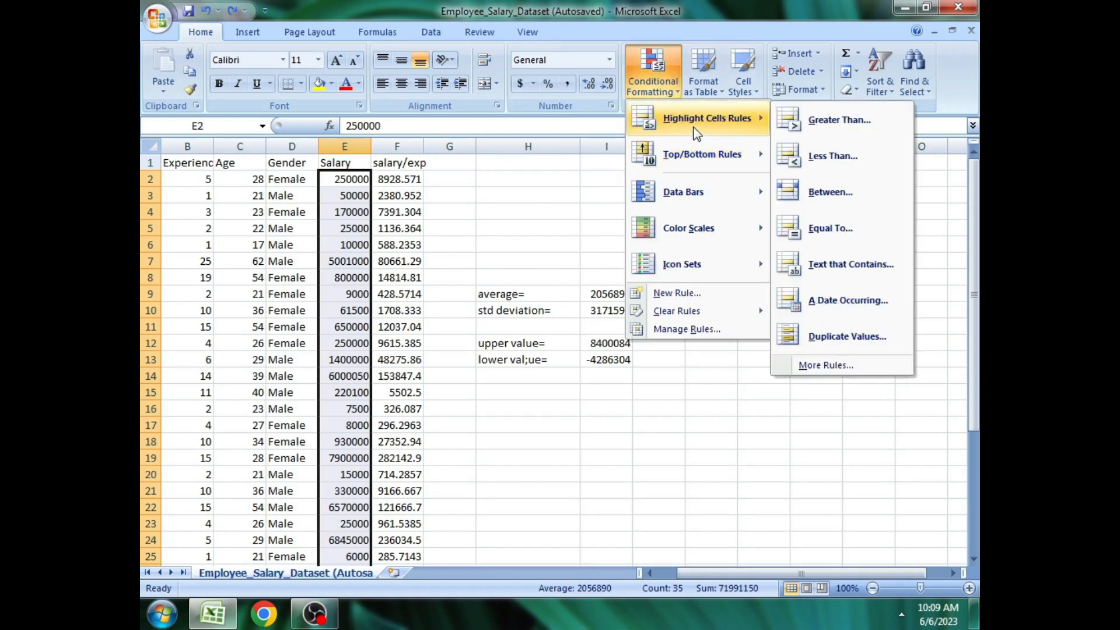
left_click(820, 124)
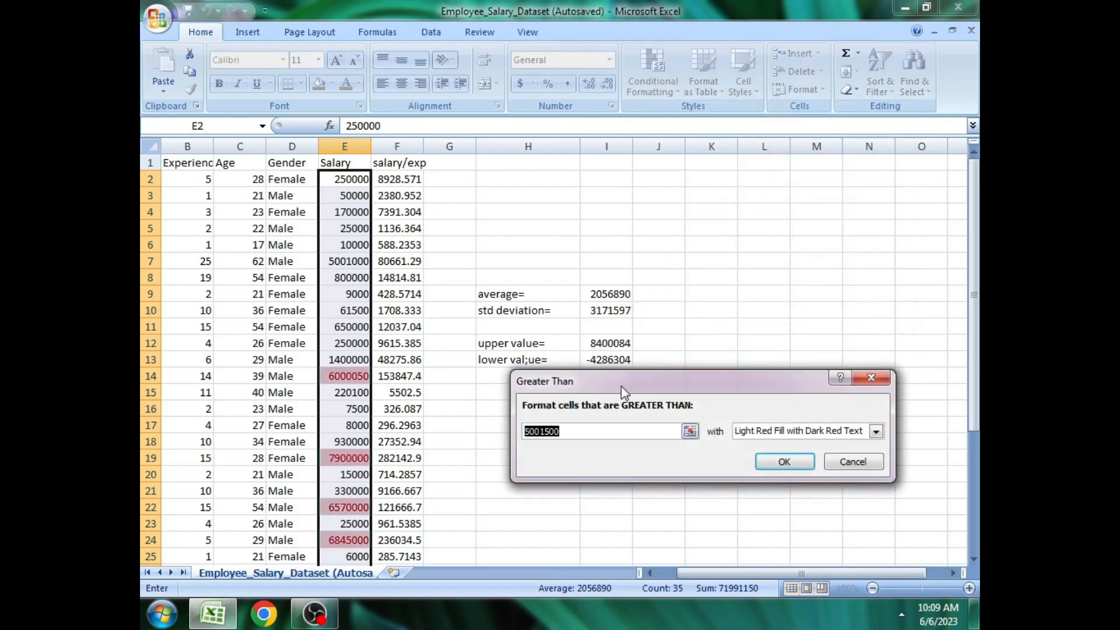
left_click(607, 344)
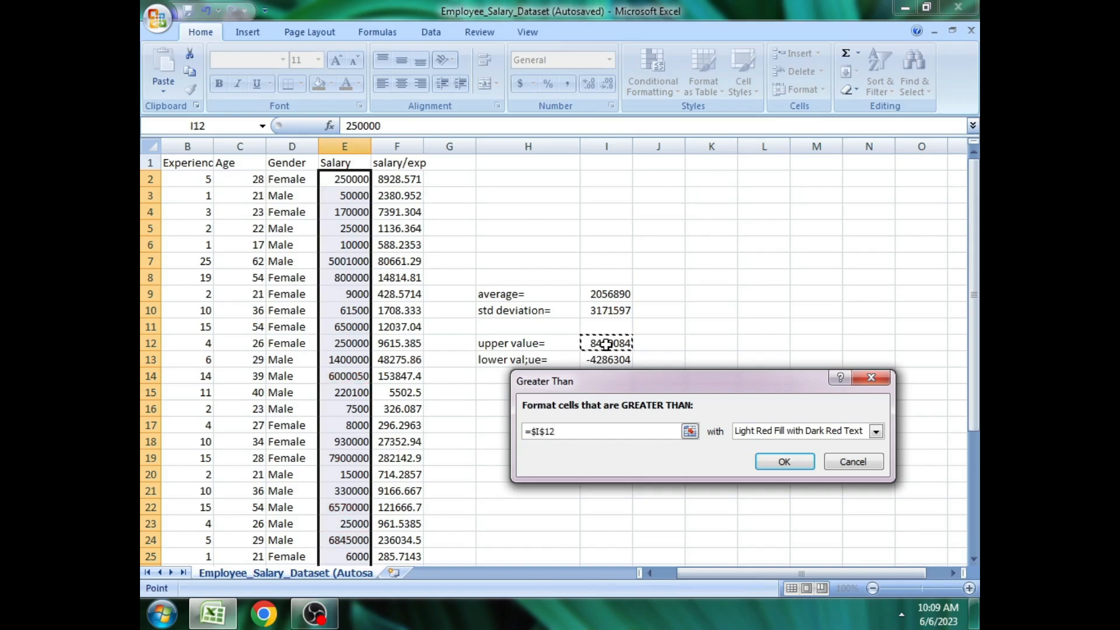
Give the Greater Than rule a custom format with yellow fill and apply it to the salaries.
left_click(877, 432)
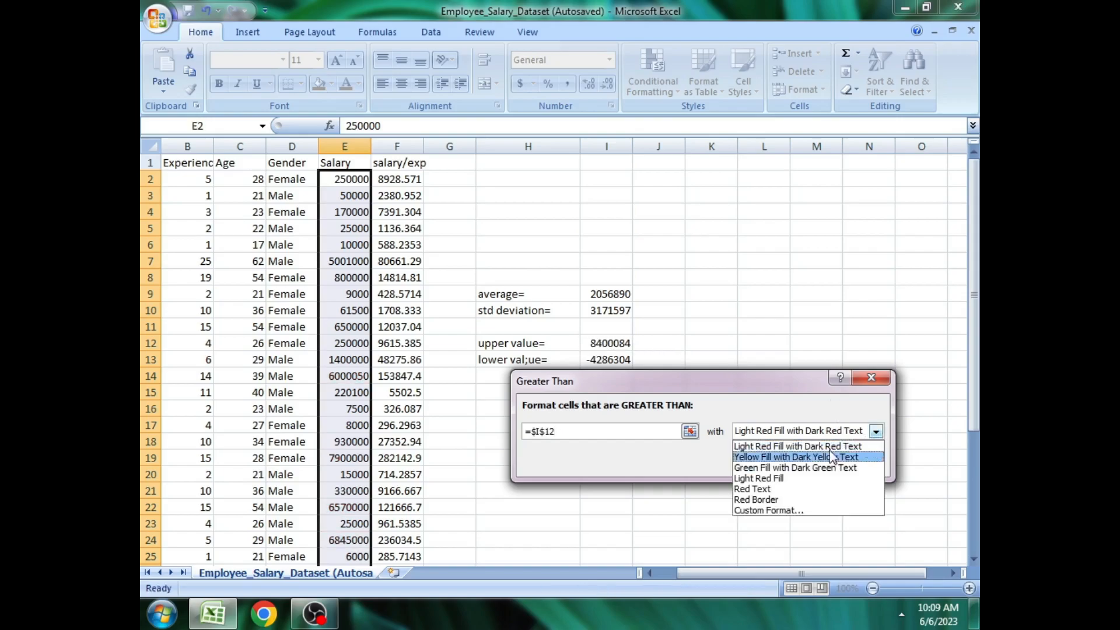
left_click(781, 511)
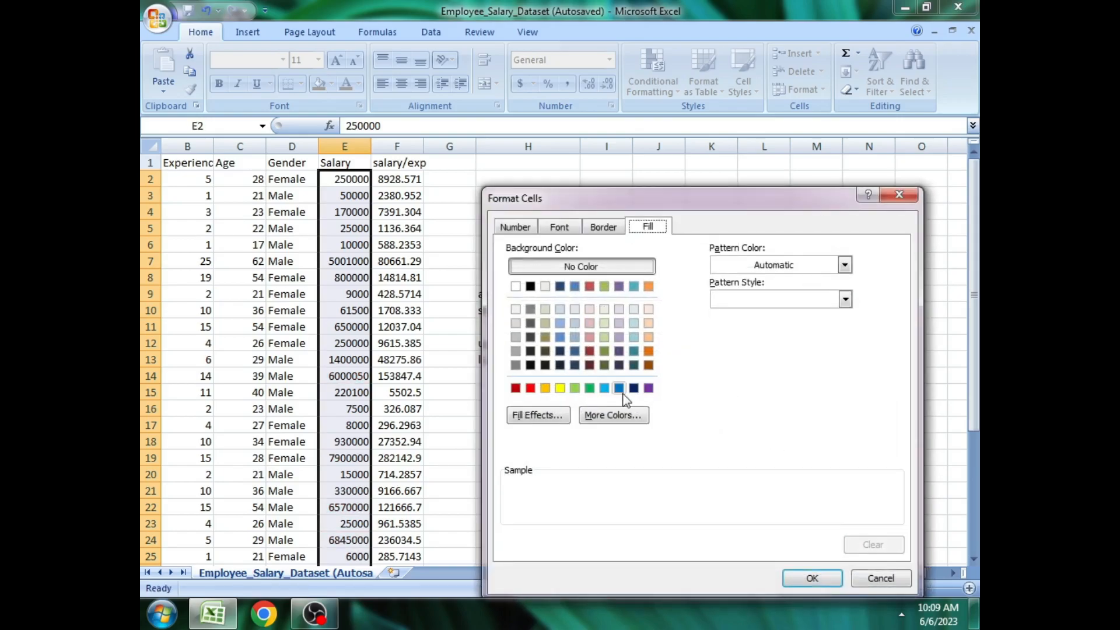
left_click(559, 388)
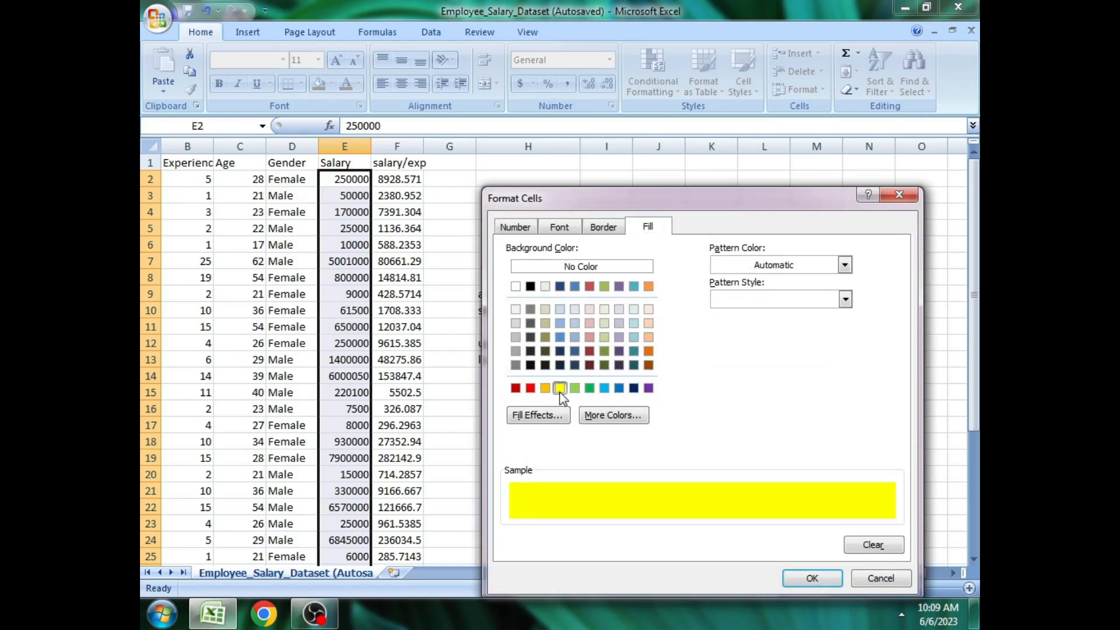
left_click(812, 579)
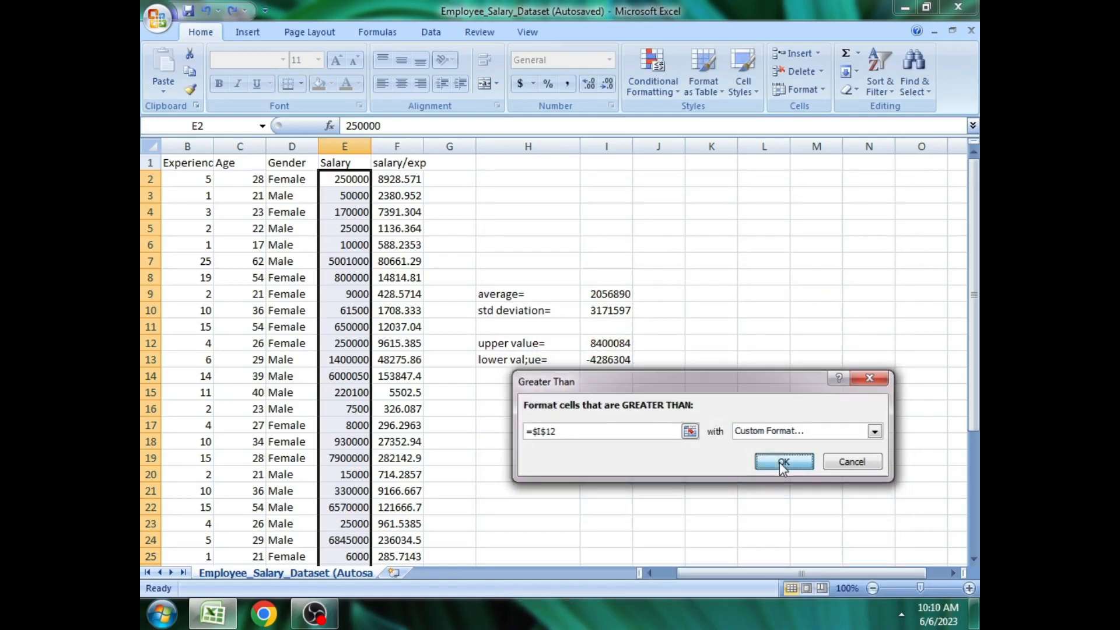
left_click(784, 462)
Examine the salaries highlighted in yellow and the full records in rows 29 and 35.
left_click_drag(974, 295, 976, 403)
left_click(357, 441)
left_click(349, 539)
left_click(343, 442)
left_click(362, 541)
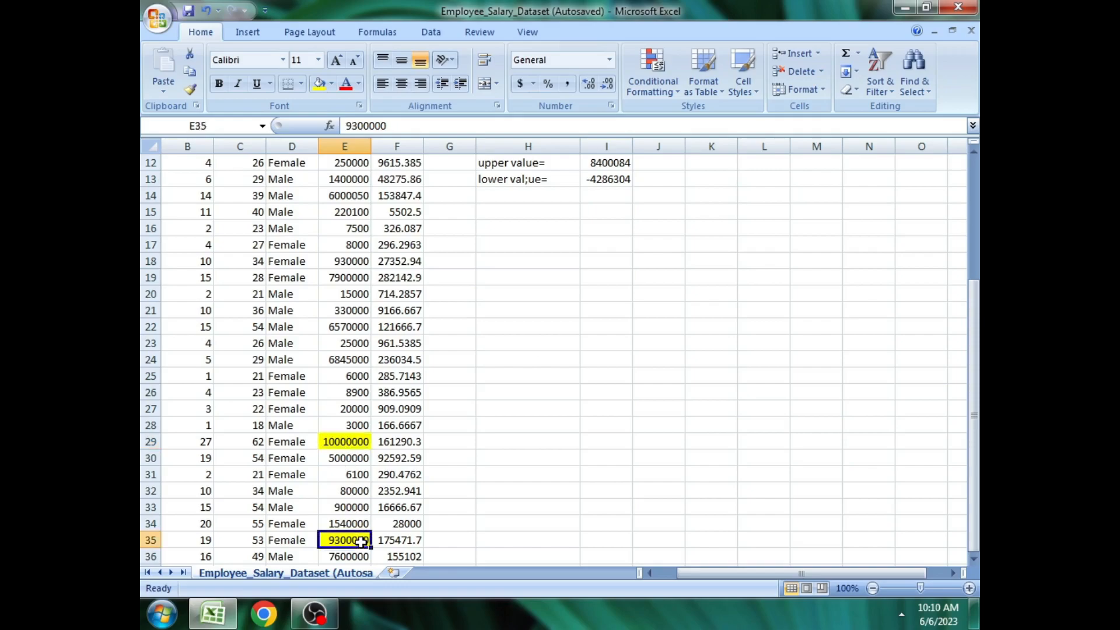
left_click(439, 490)
left_click_drag(178, 444, 429, 438)
left_click_drag(439, 542, 174, 541)
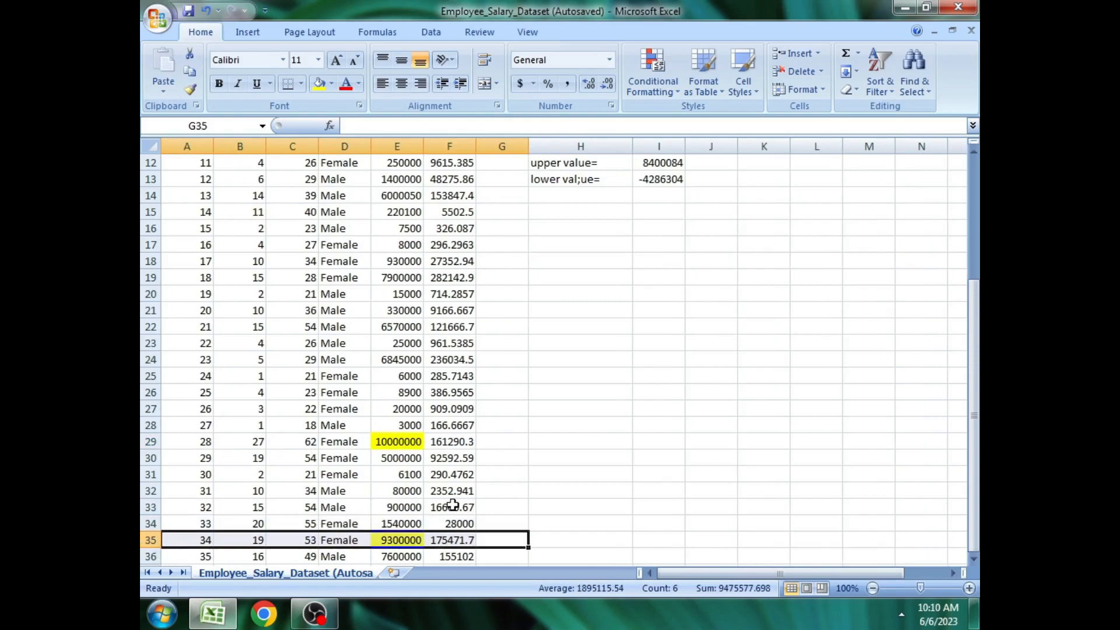
left_click(500, 487)
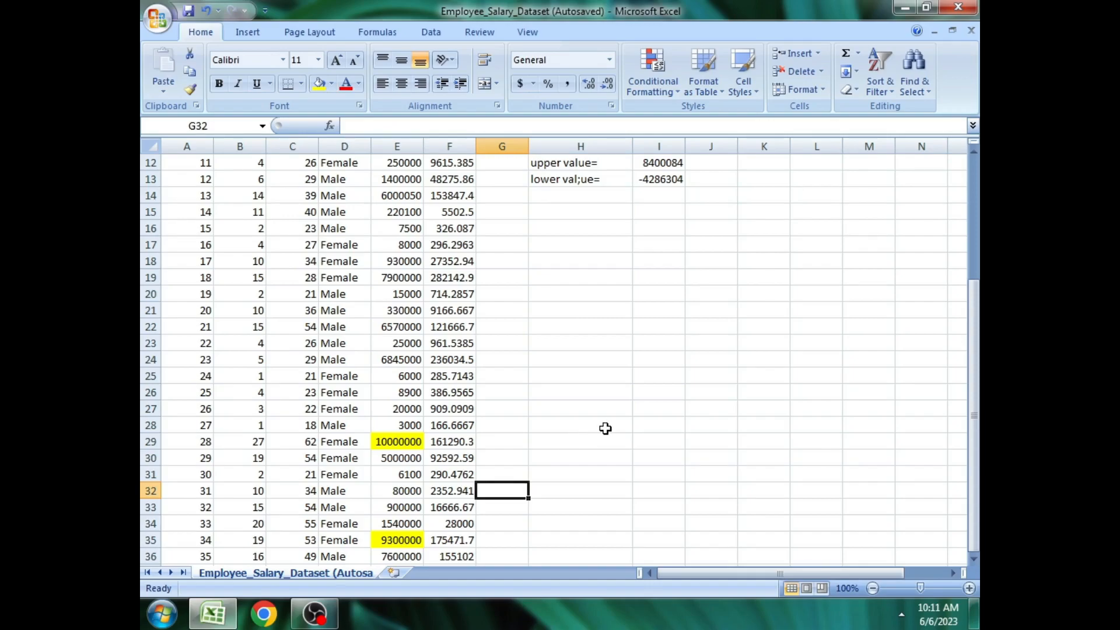
Compare the highlighted salaries in E29 and E35 with the upper limit in I12.
left_click(406, 442)
left_click(406, 426)
left_click(407, 459)
left_click(407, 442)
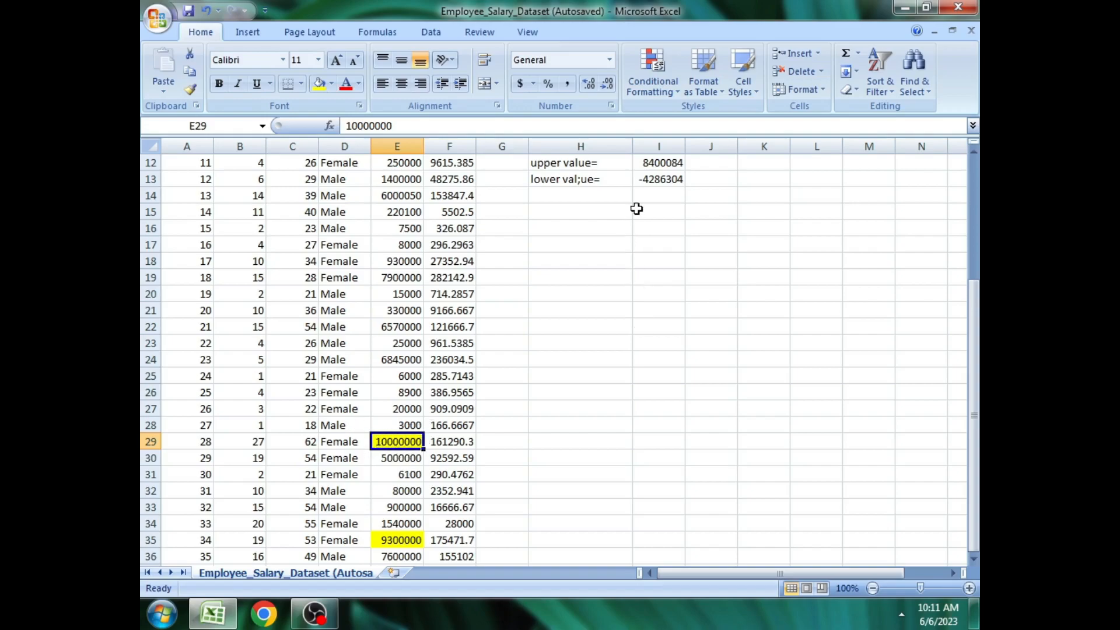
left_click(653, 165)
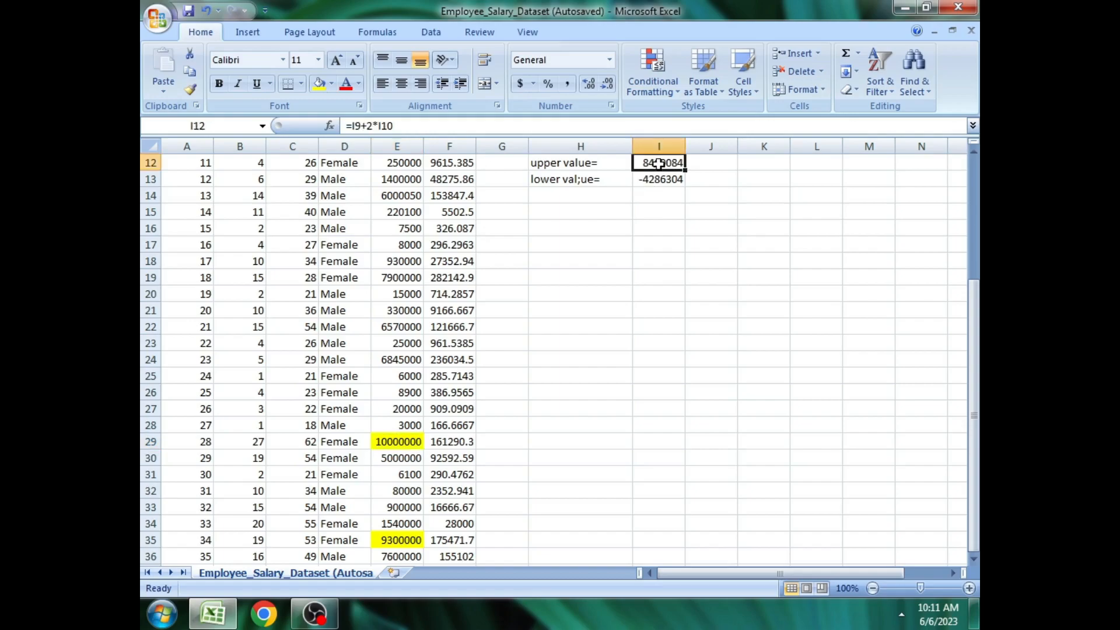
left_click(397, 446)
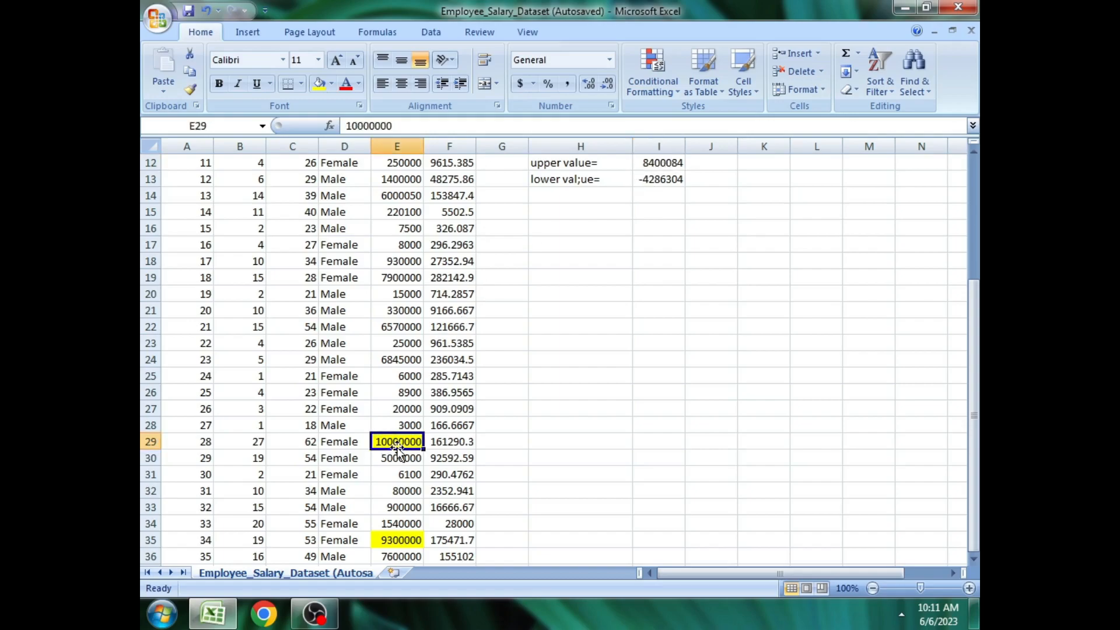
left_click(407, 539)
left_click(407, 442)
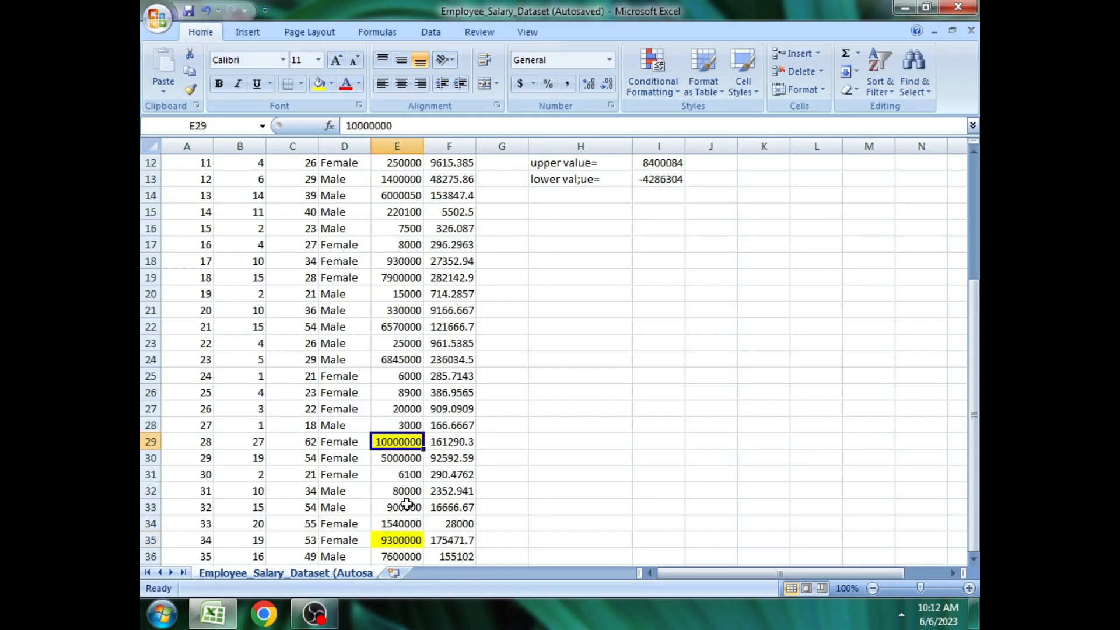
left_click(406, 540)
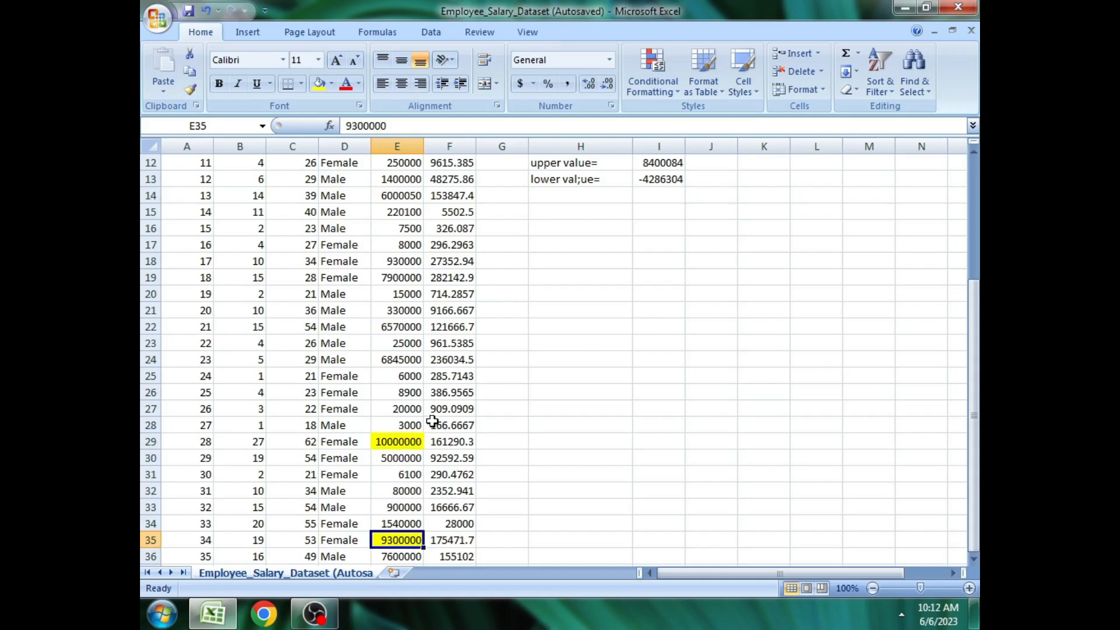
left_click(394, 443)
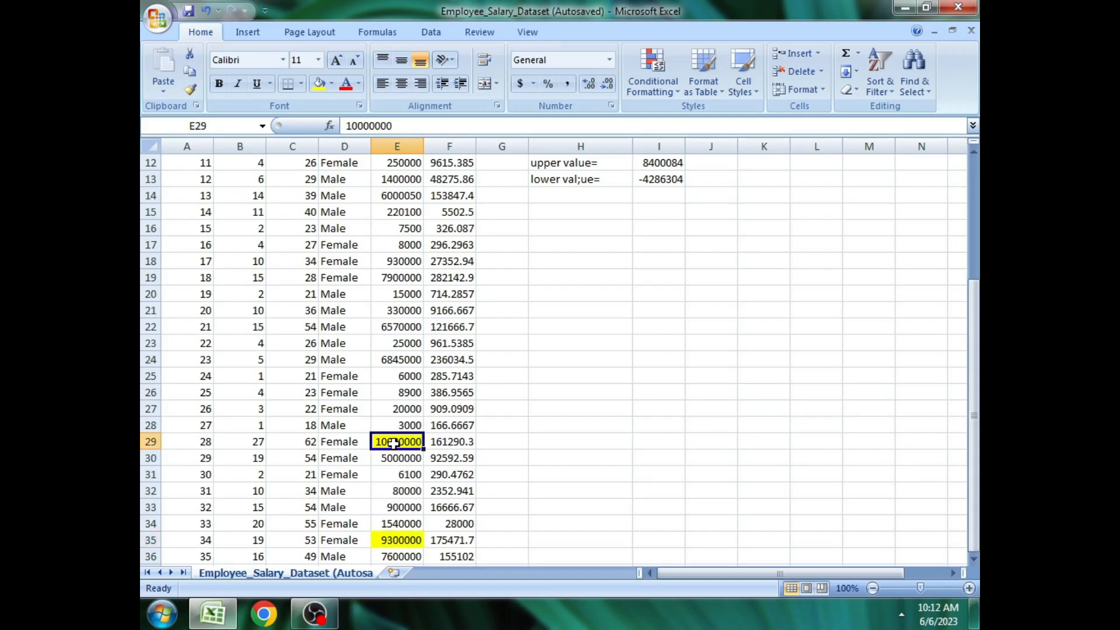
left_click(650, 162)
left_click(406, 442)
left_click(407, 540)
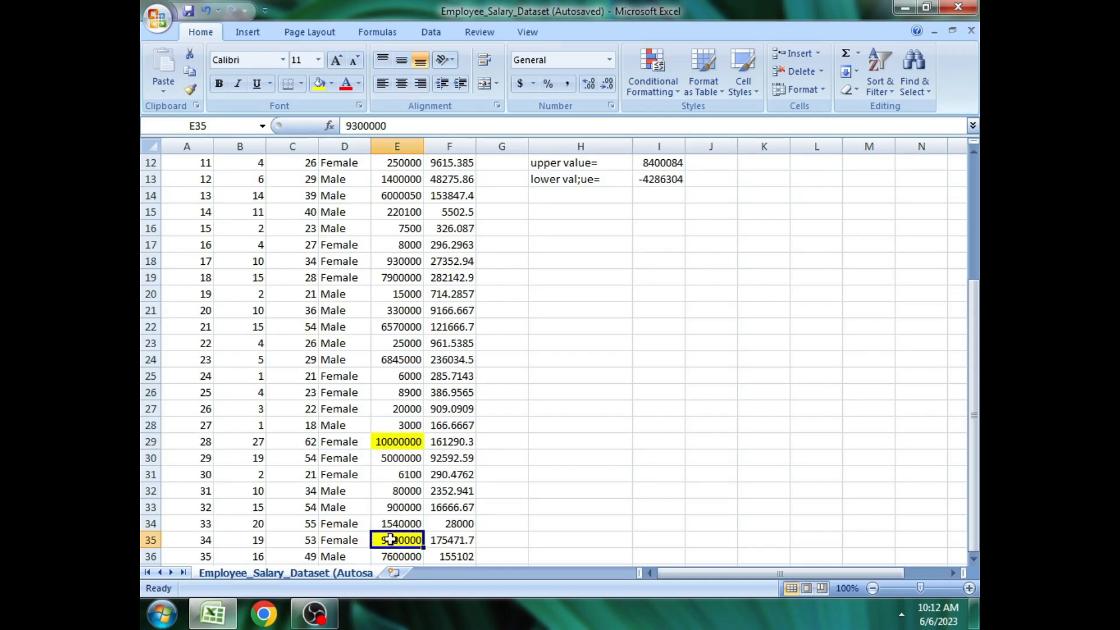
Add the column heading "slary_log" in cell G1.
left_click(975, 370)
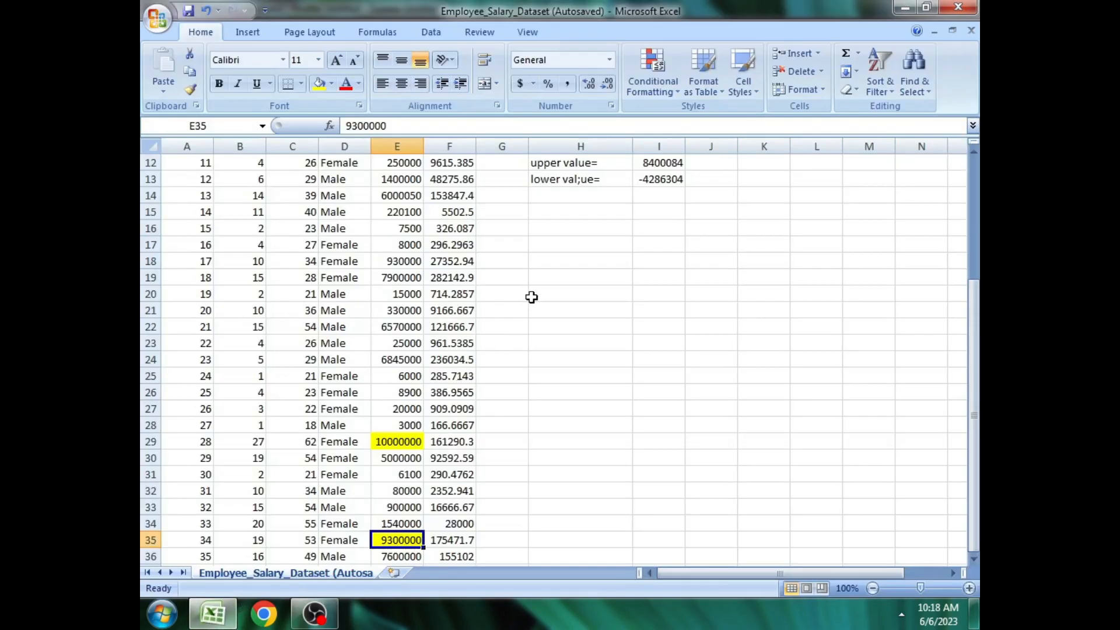
left_click_drag(973, 308, 973, 207)
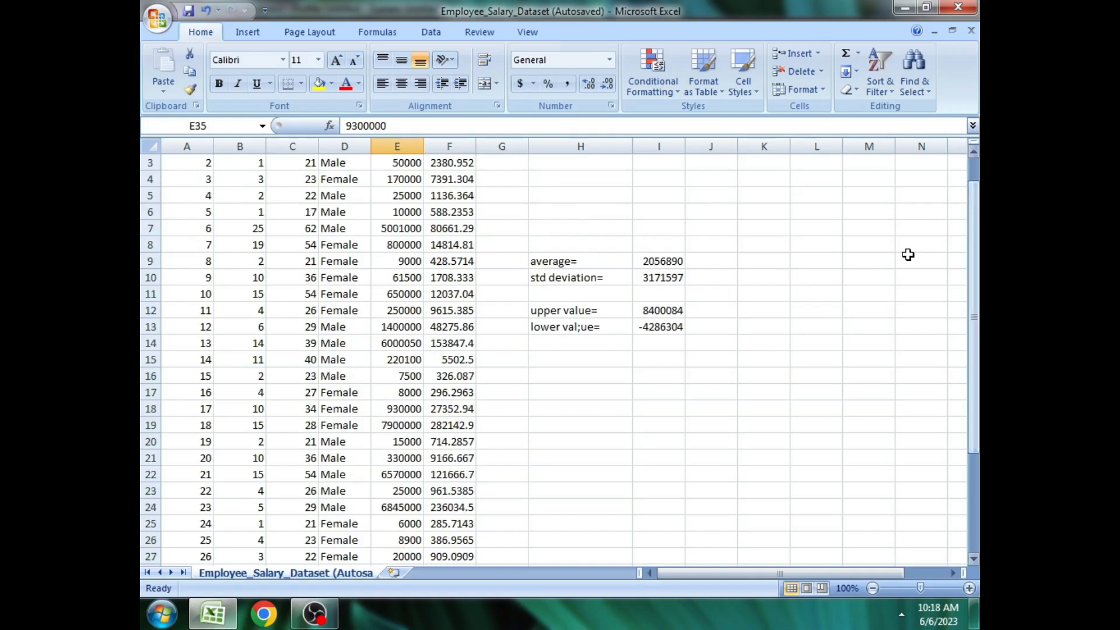
mouse_move(976, 273)
left_mouse_down()
mouse_move(975, 312)
mouse_move(976, 257)
left_mouse_up()
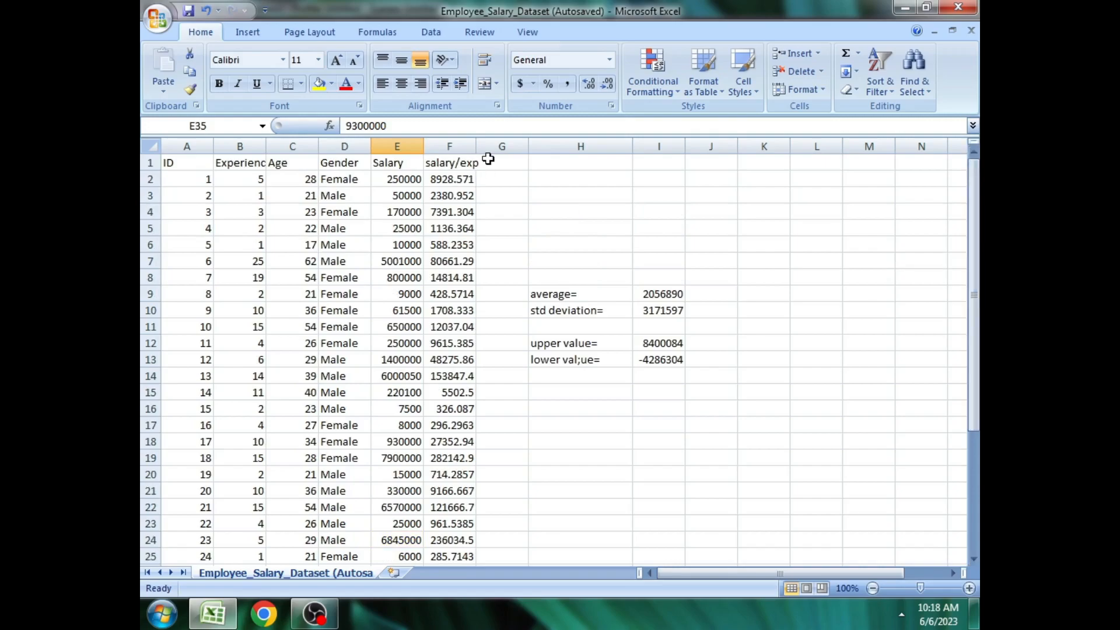
left_click(488, 158)
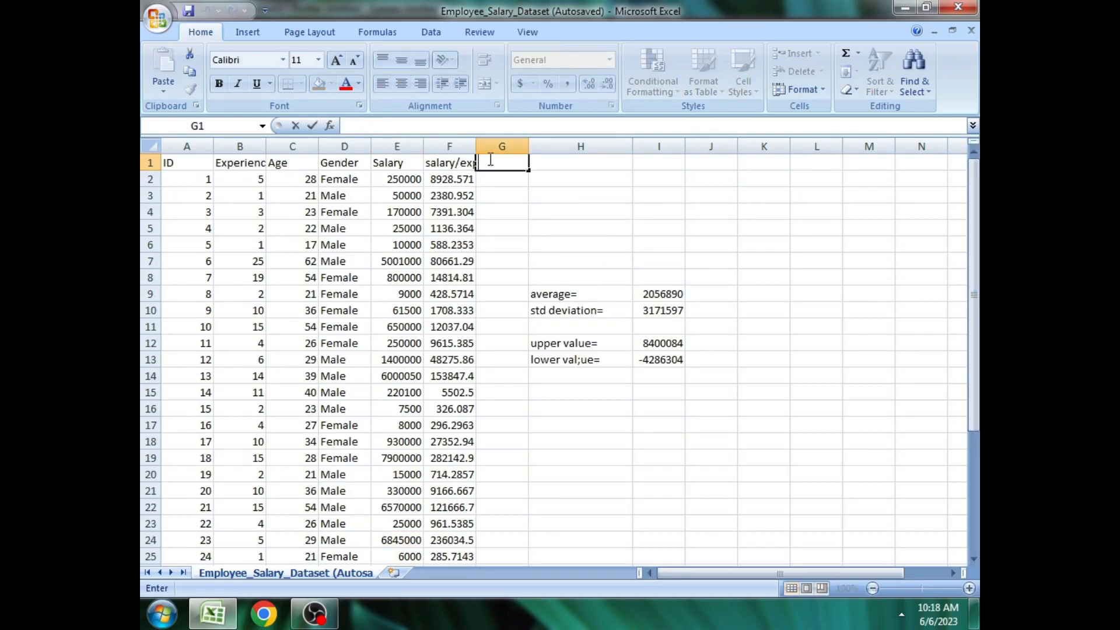
type("slary_log")
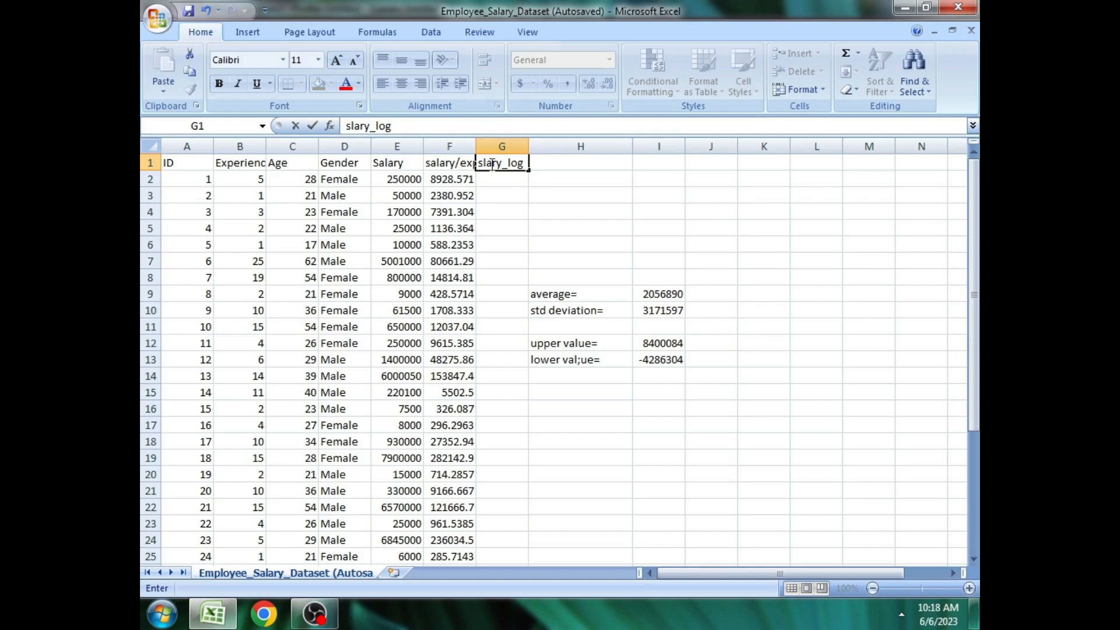
key("Return")
Calculate the logarithm of each salary with the formula =LOG(E2) in G2 and fill it down to G36.
type("=LOG(")
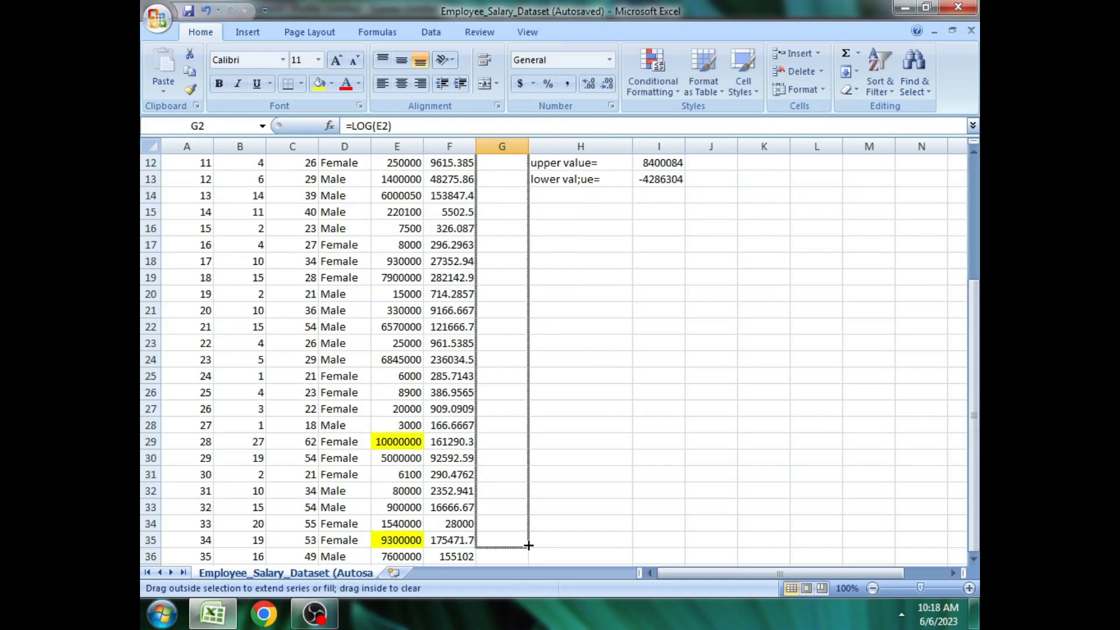
left_click_drag(528, 545, 529, 569)
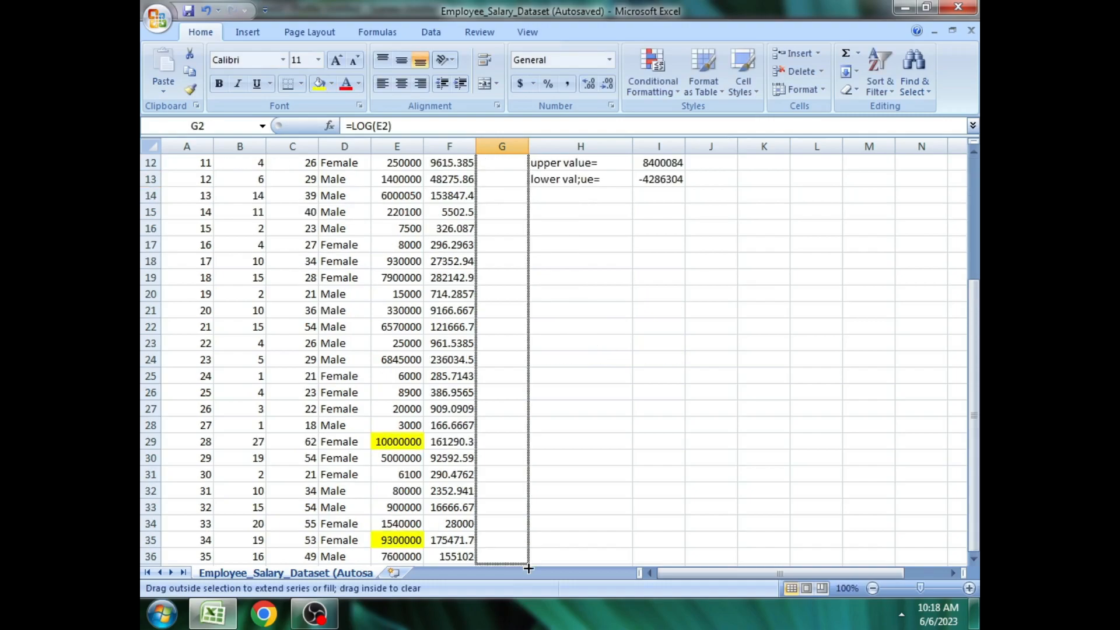